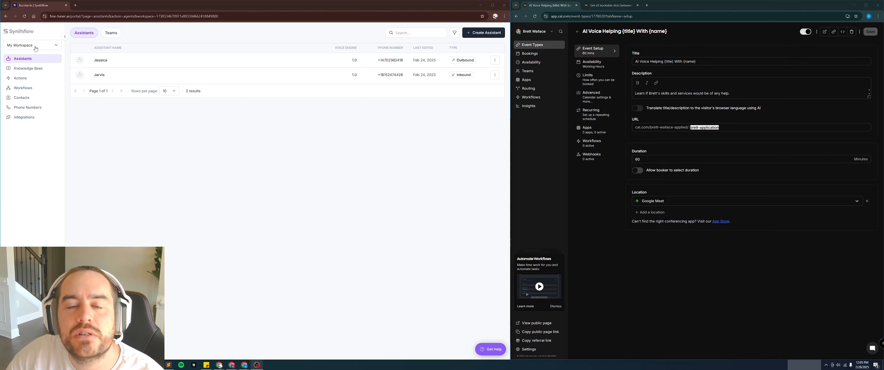
- Open the workspace's Custom Action list and start creating a new custom action
left_click(26, 34)
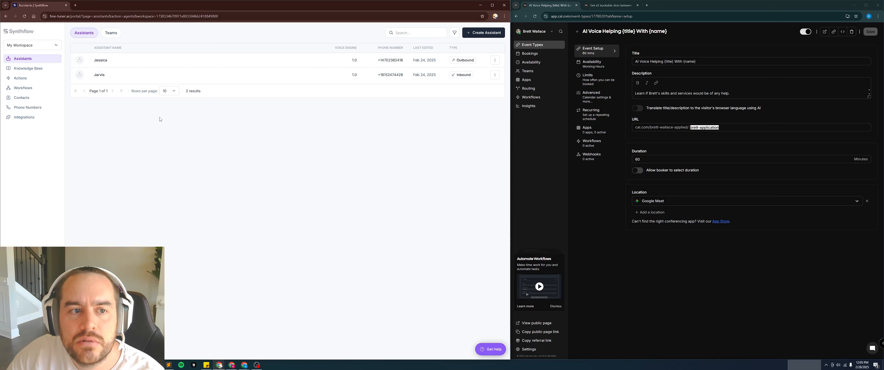
left_click(24, 78)
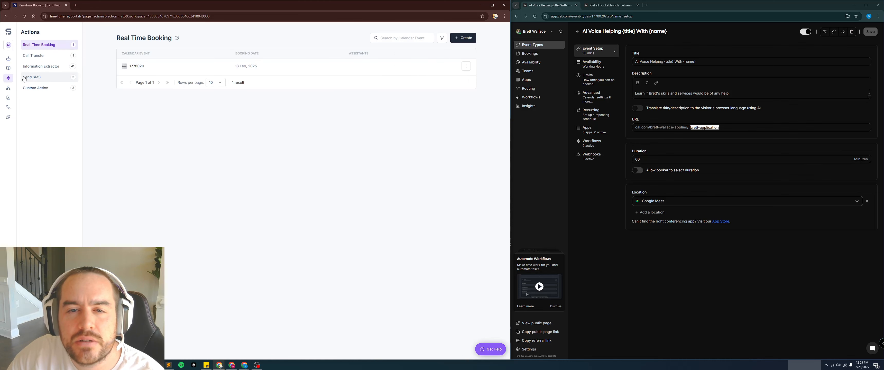
left_click(42, 89)
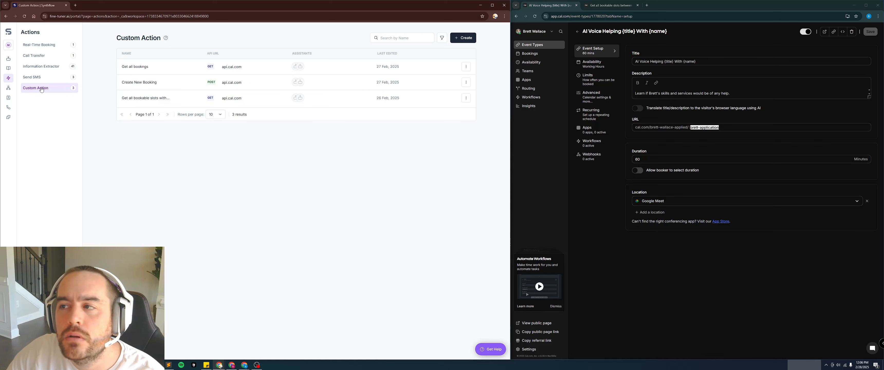
left_click(463, 41)
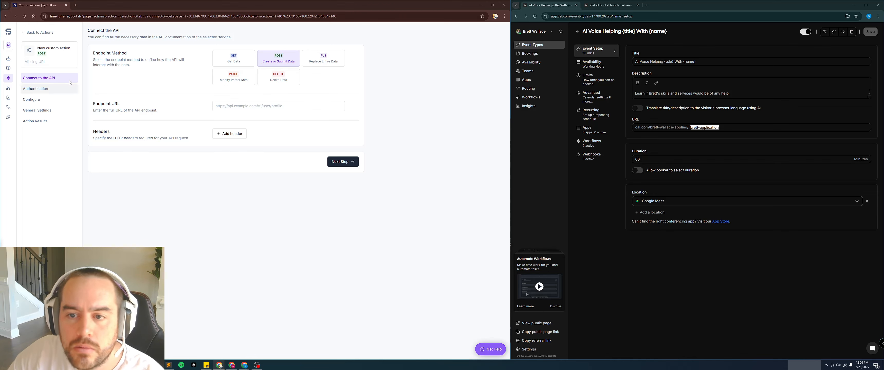
right_click(224, 107)
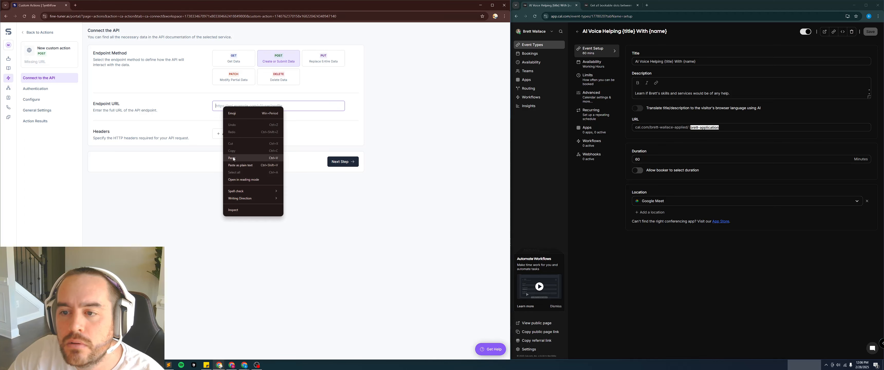
left_click(233, 158)
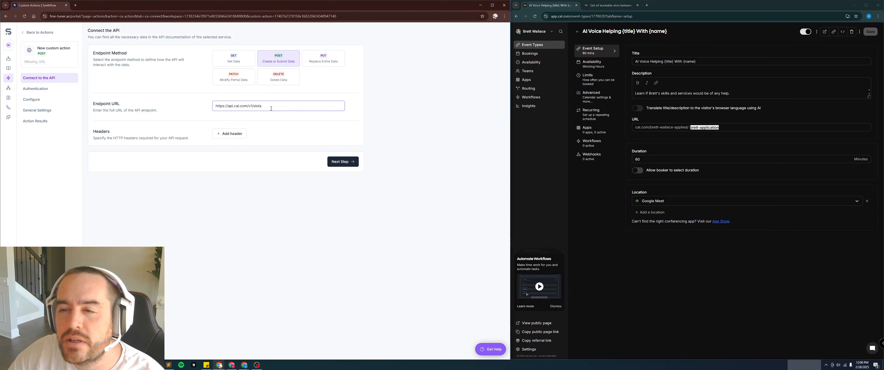
left_click(240, 61)
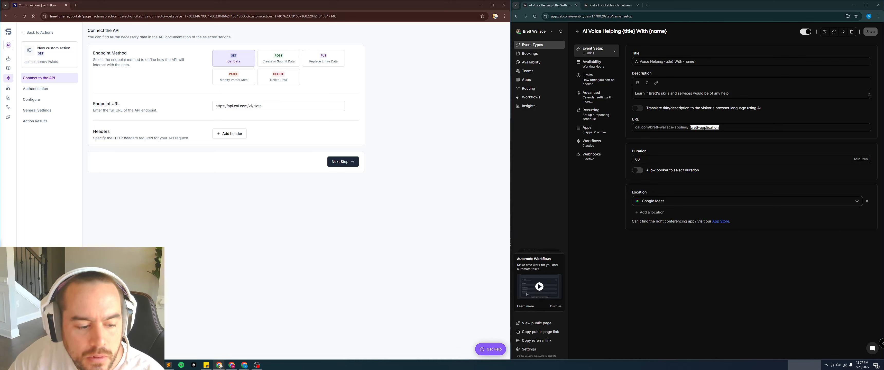
left_click(39, 89)
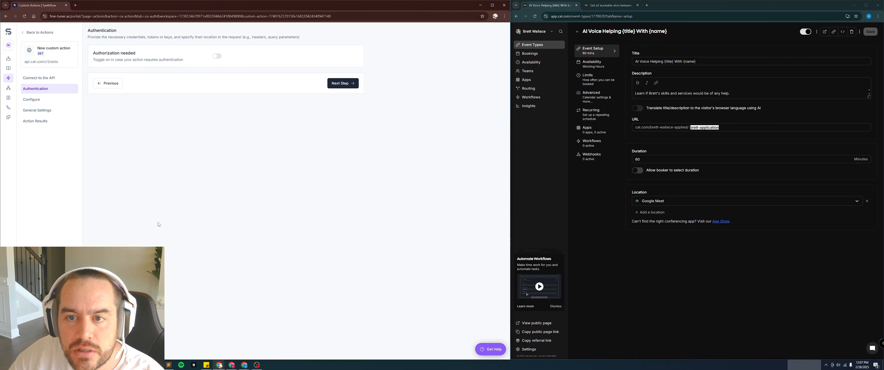
left_click(217, 56)
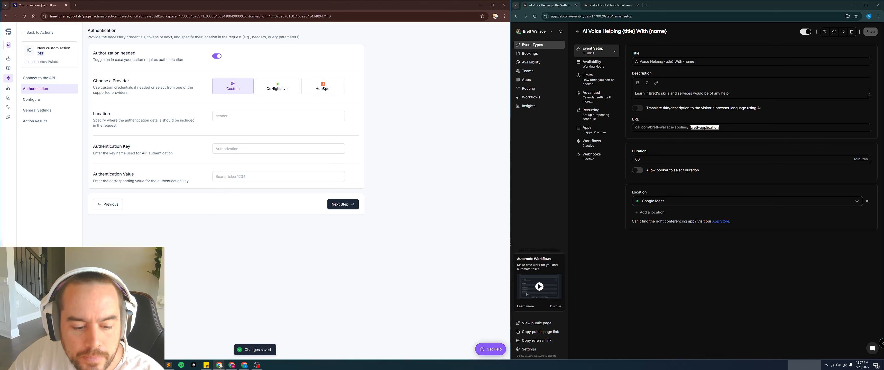
left_click(237, 116)
left_click(250, 169)
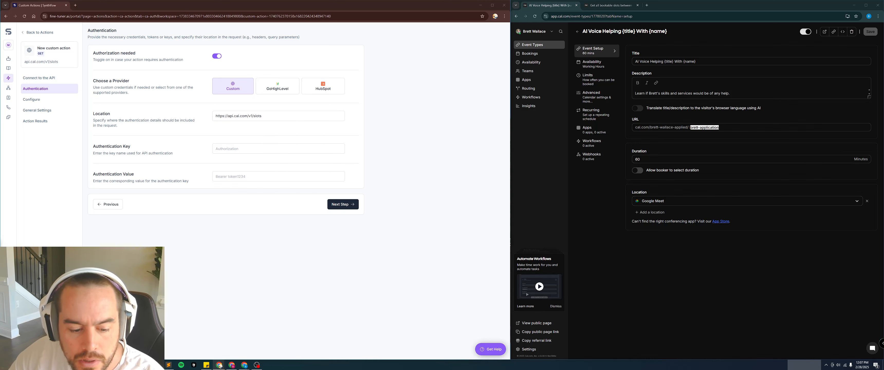
- Set the authentication key name to apiKey
left_click(221, 143)
right_click(221, 144)
left_click(241, 198)
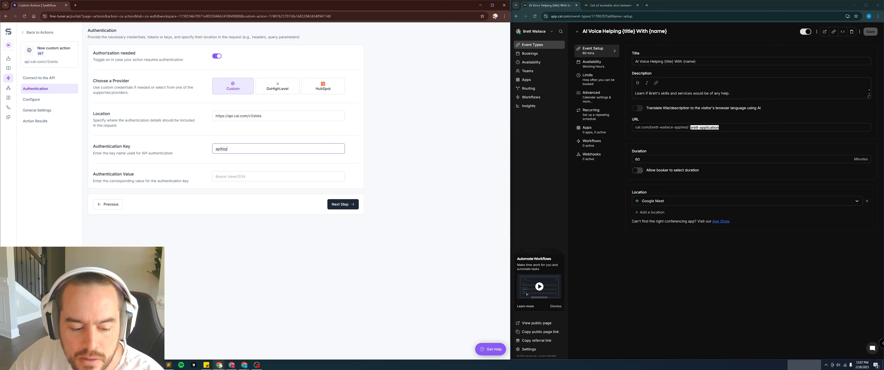
key("alt+Tab")
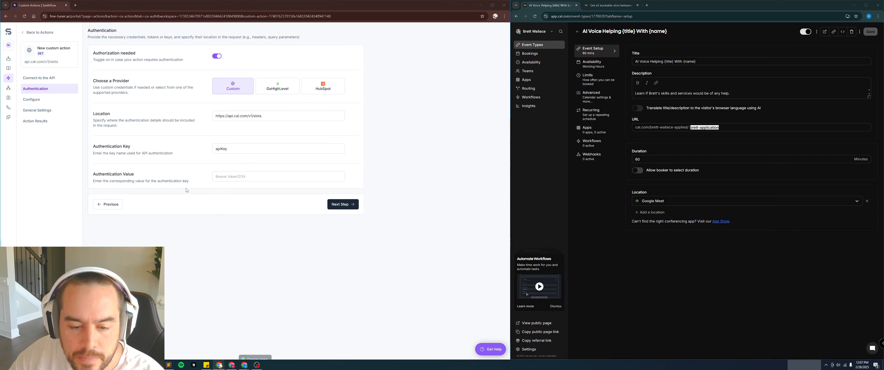
- Paste the Cal.com API key into the authentication value field
left_click(223, 178)
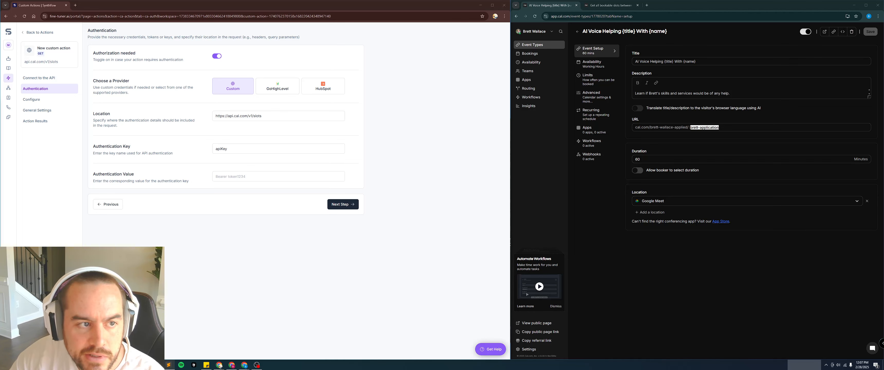
right_click(223, 175)
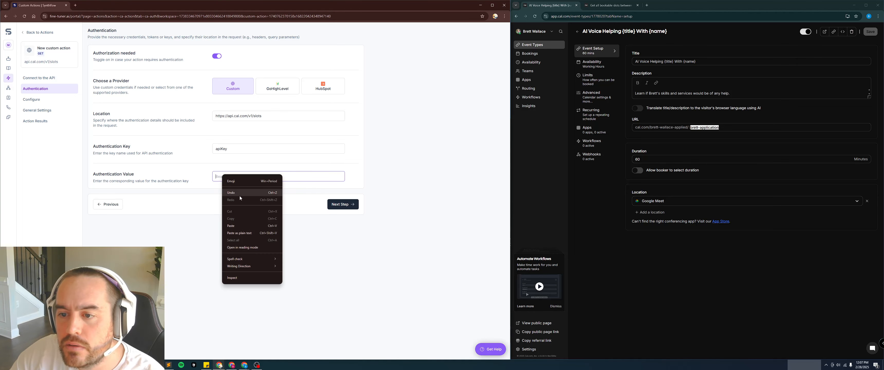
left_click(240, 225)
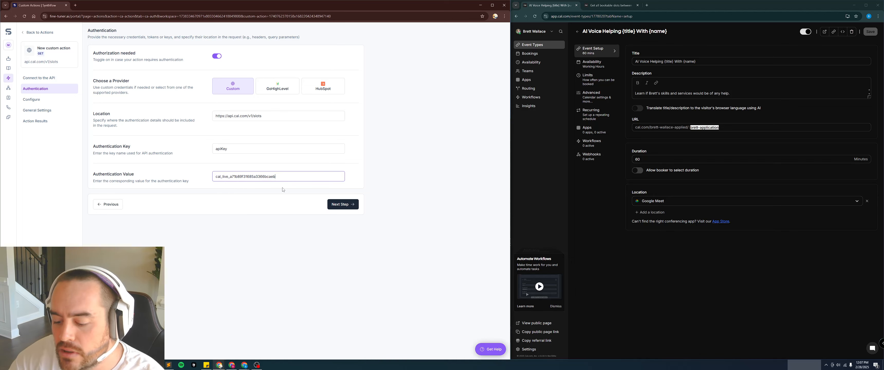
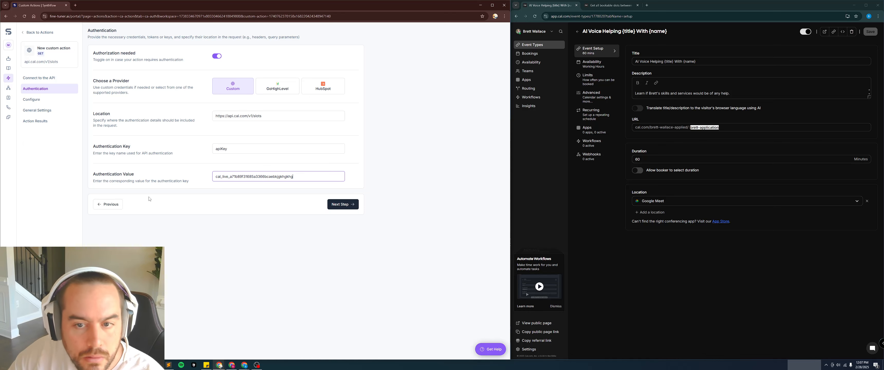
- Open the configuration section and add a query parameter with the key eventTypeId
left_click(38, 102)
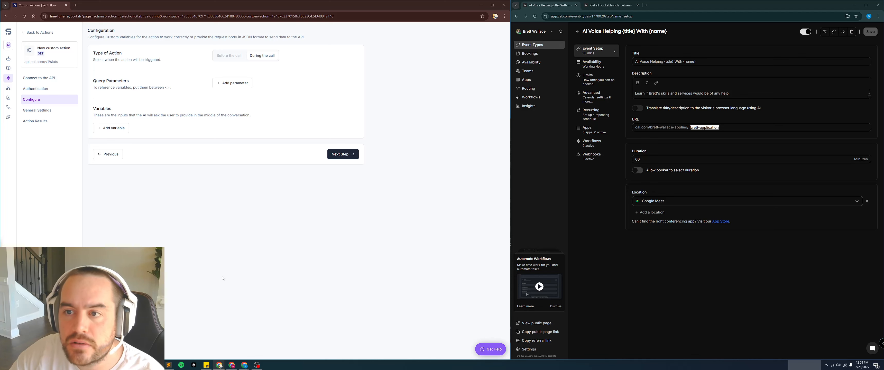
left_click(222, 85)
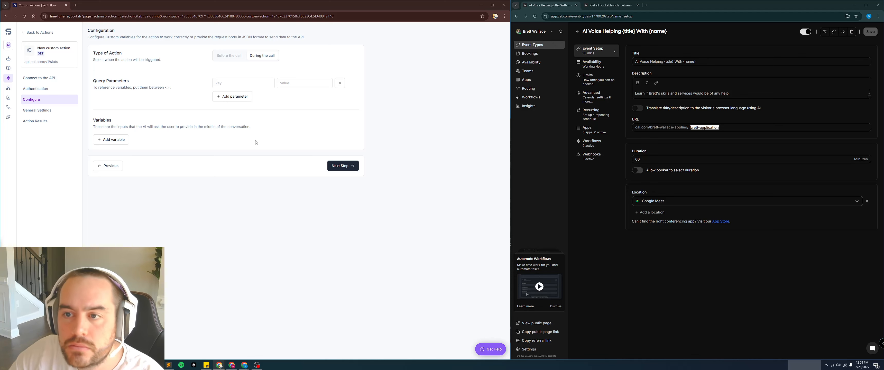
right_click(232, 85)
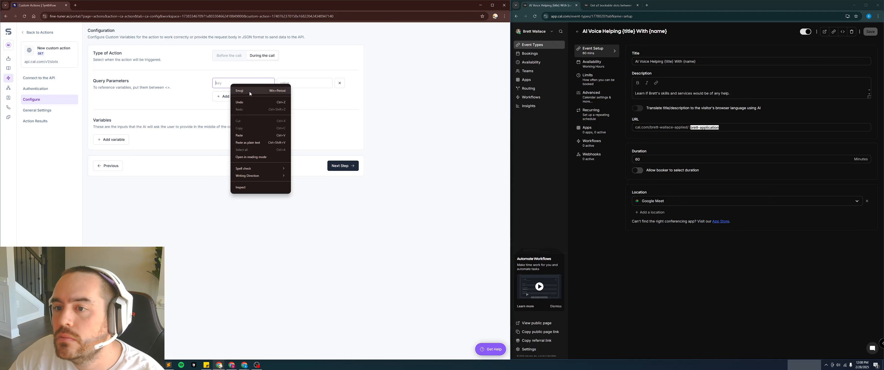
left_click(245, 135)
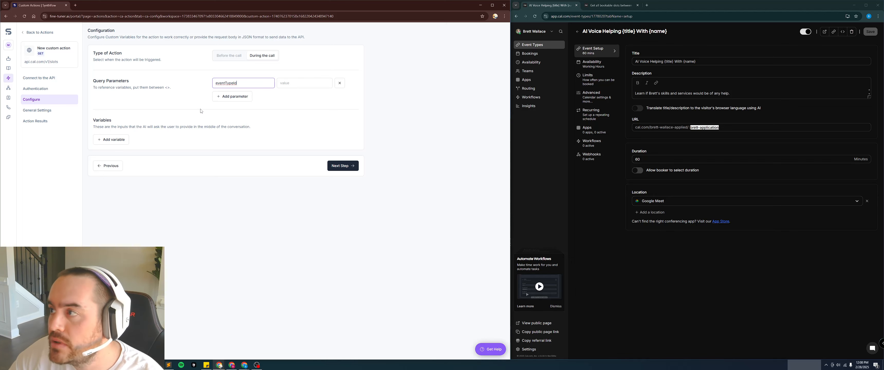
left_click(549, 5)
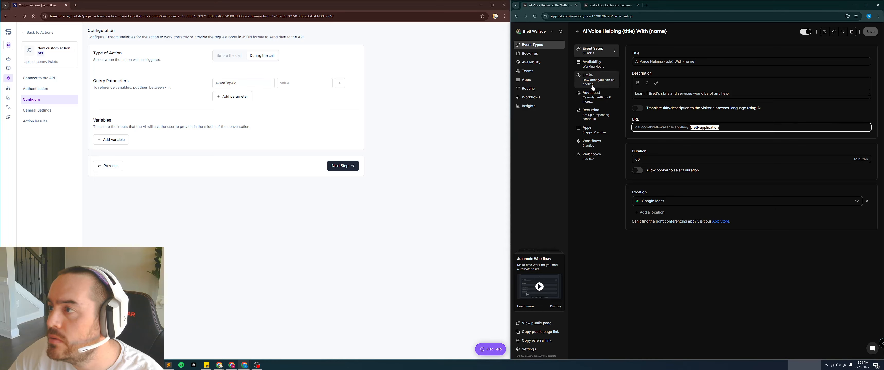
left_click(534, 31)
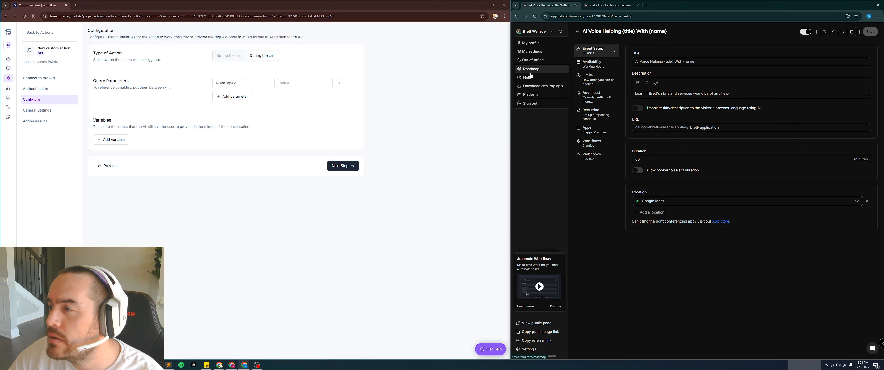
left_click(537, 33)
left_click(537, 32)
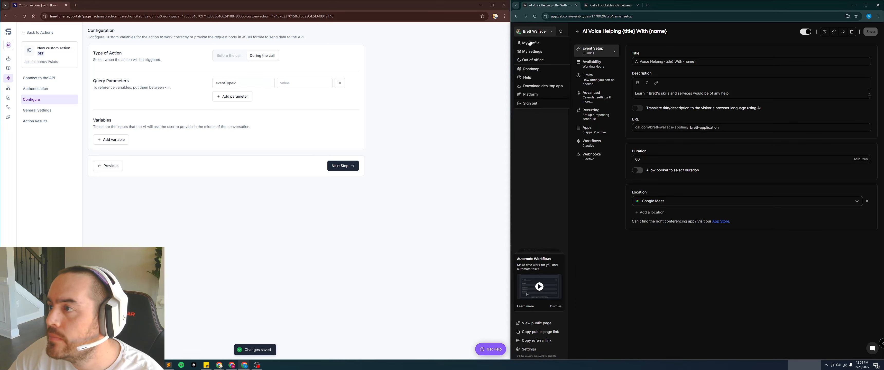
left_click(535, 31)
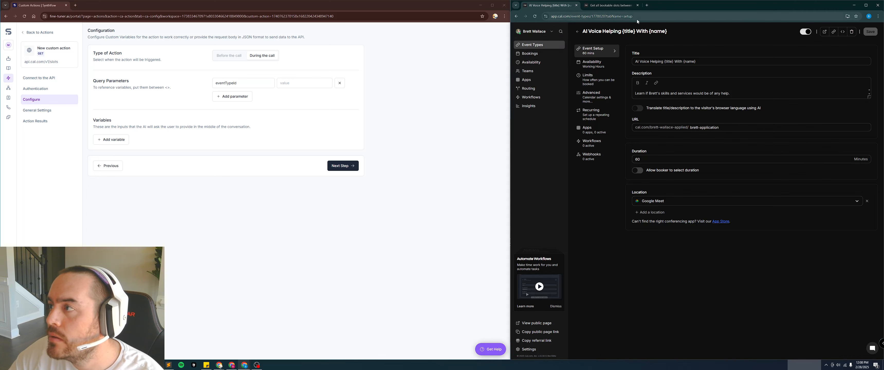
- Open the AI Voice Helping event type in Cal.com and copy its ID from the page address
left_click_drag(642, 18, 576, 22)
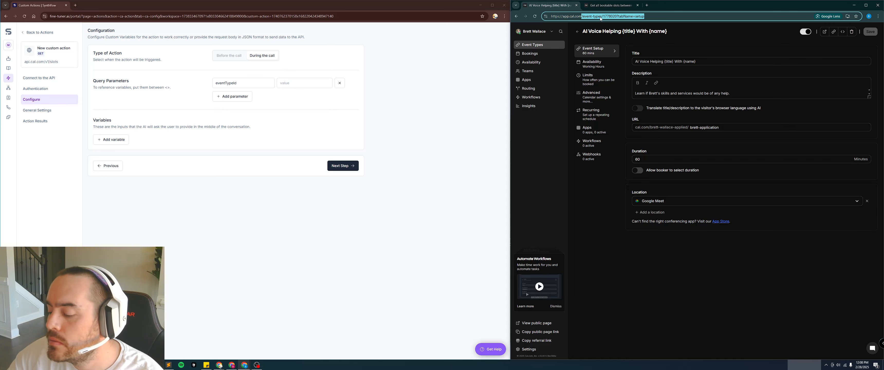
key("BackSpace")
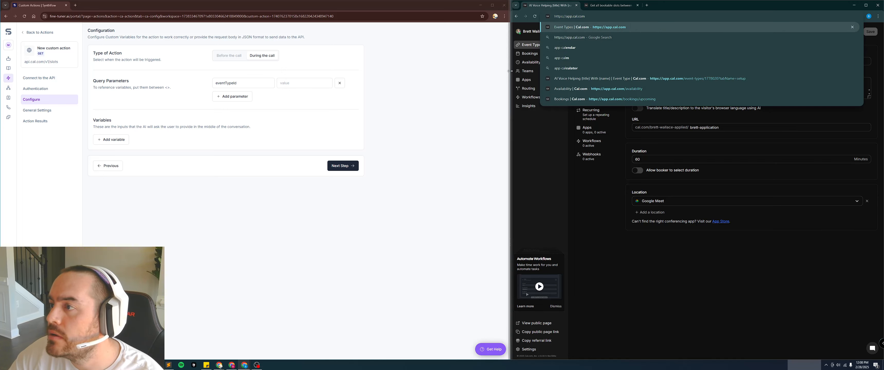
left_click_drag(511, 83, 262, 83)
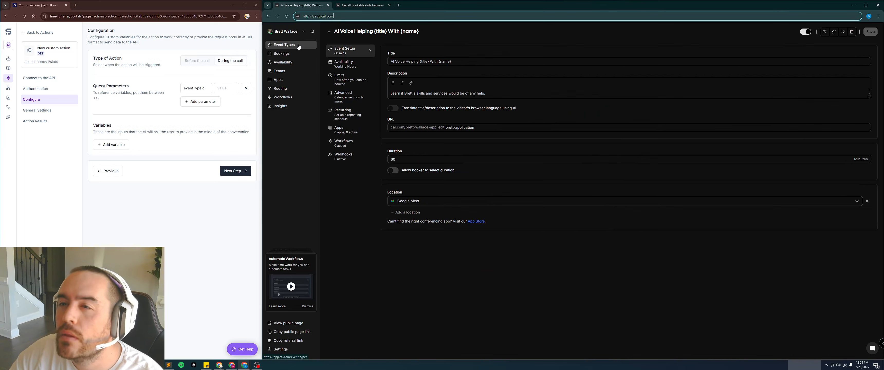
left_click(281, 47)
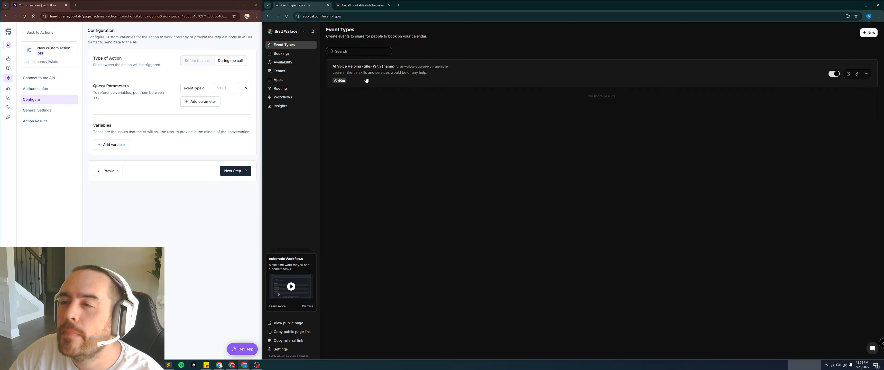
left_click(373, 70)
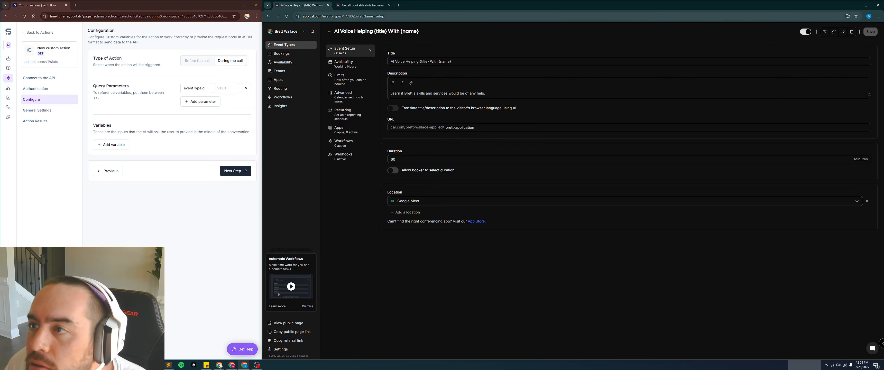
left_click_drag(357, 16, 343, 17)
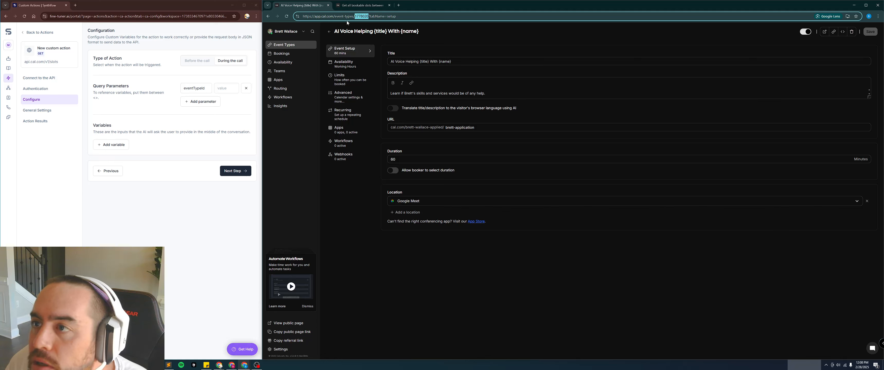
right_click(362, 18)
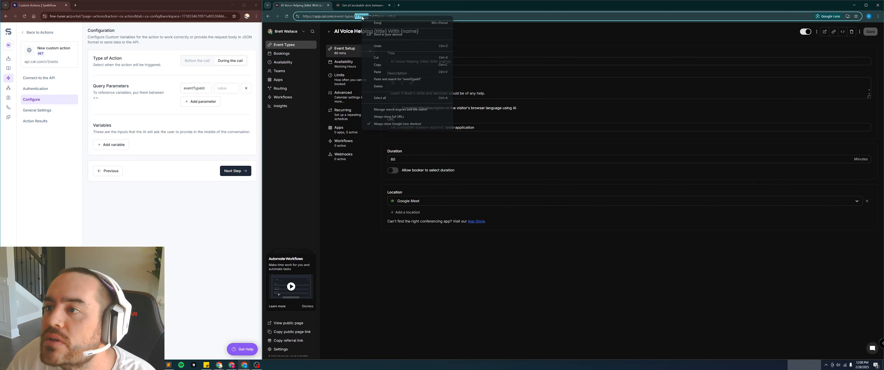
left_click(377, 59)
left_click_drag(261, 97, 463, 127)
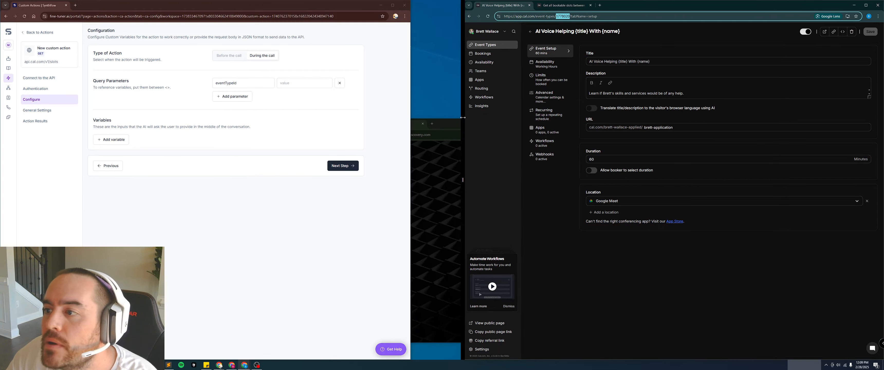
- Paste the event type ID 1778020 as the eventTypeId parameter's value
left_click(292, 83)
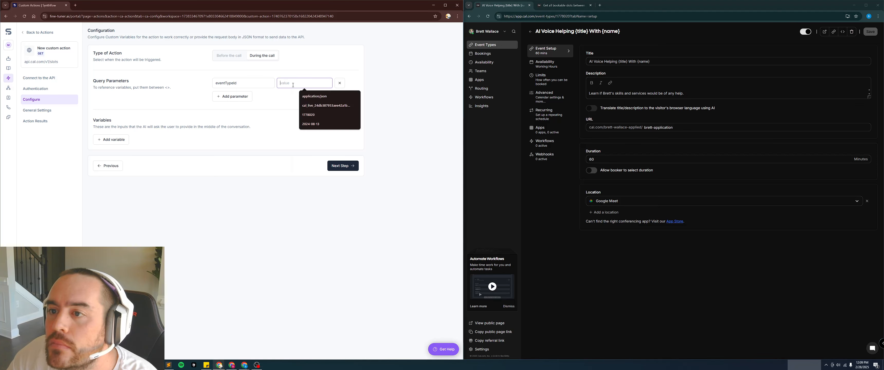
right_click(291, 83)
left_click(309, 137)
- Add a startTime query parameter with the value 2025-02-26T07:00:00
left_click(233, 97)
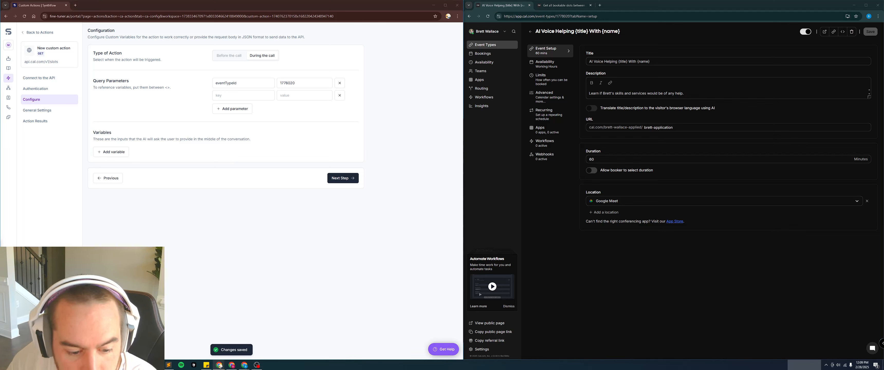
right_click(218, 96)
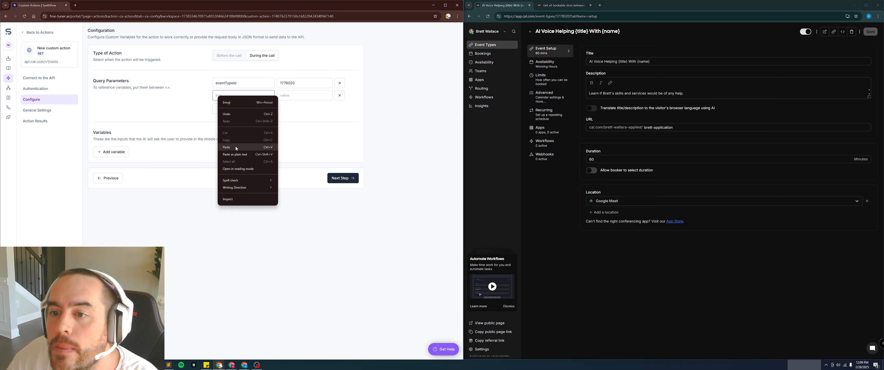
left_click(226, 148)
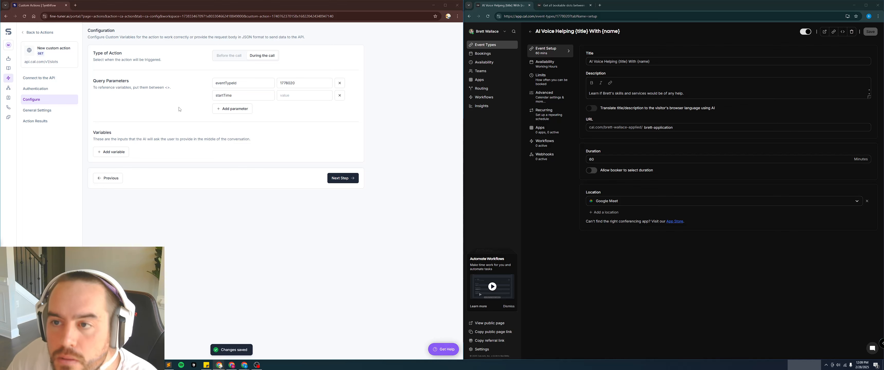
right_click(284, 93)
left_click(292, 144)
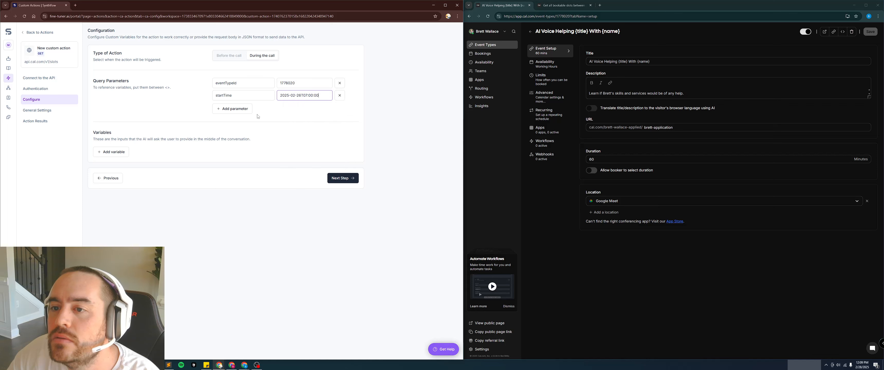
- Add an endTime query parameter with the value 2025-04-28T22:00:00
left_click(238, 109)
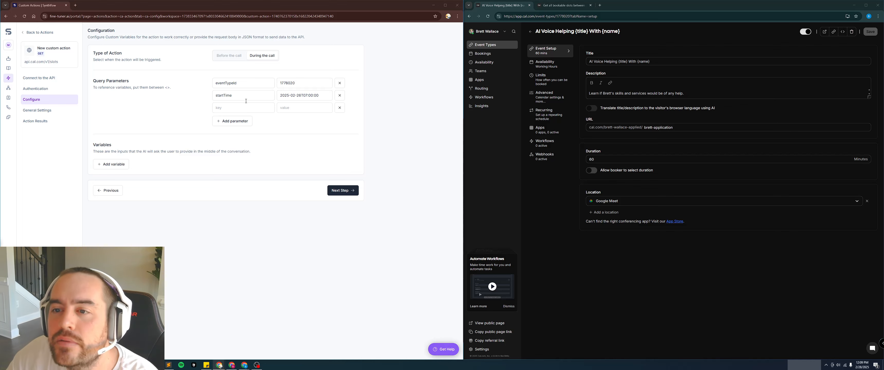
left_click(228, 107)
right_click(228, 107)
left_click(247, 158)
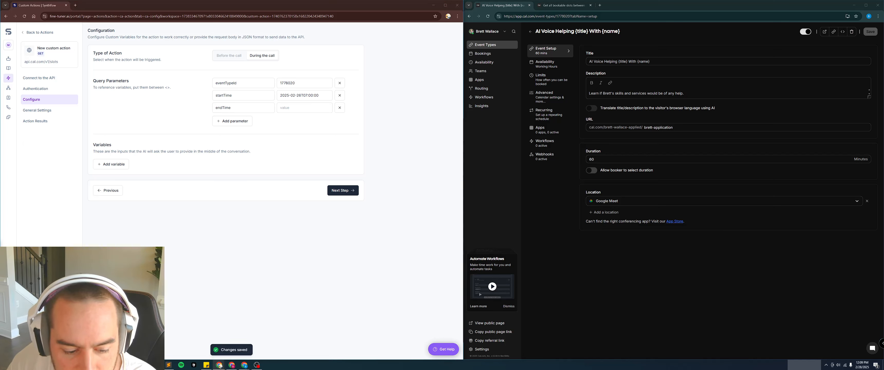
left_click(298, 107)
right_click(298, 107)
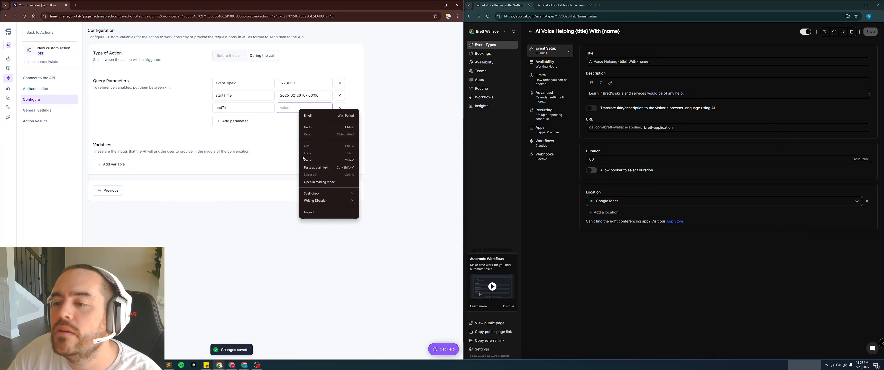
left_click(302, 158)
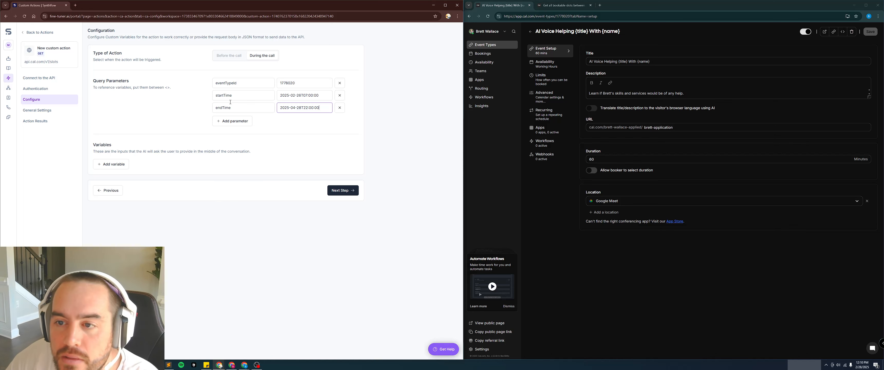
- Add a timeZone query parameter with the value America/New_York
left_click(233, 123)
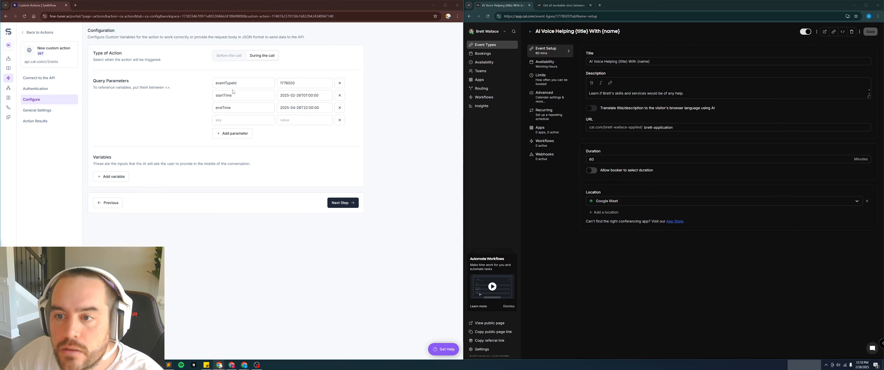
left_click(226, 120)
type("timeZone")
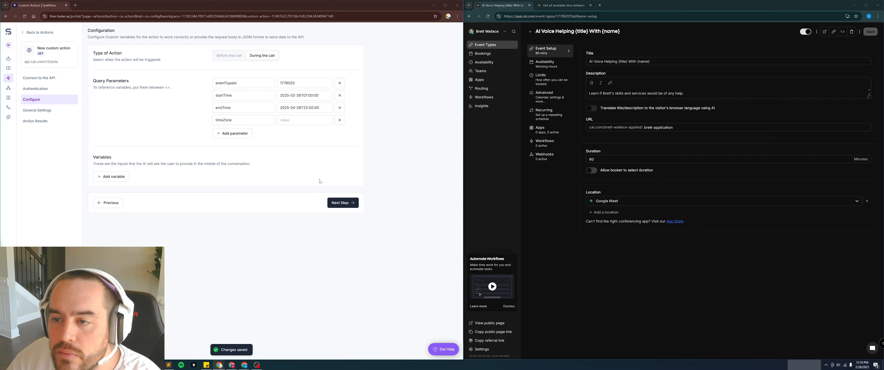
left_click(285, 121)
right_click(285, 121)
left_click(302, 173)
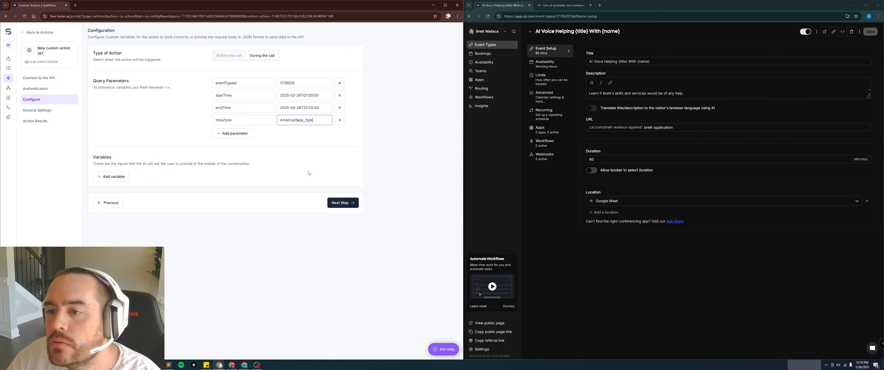
- Add an eventTypeSlug query parameter with the value brett-application
left_click(243, 134)
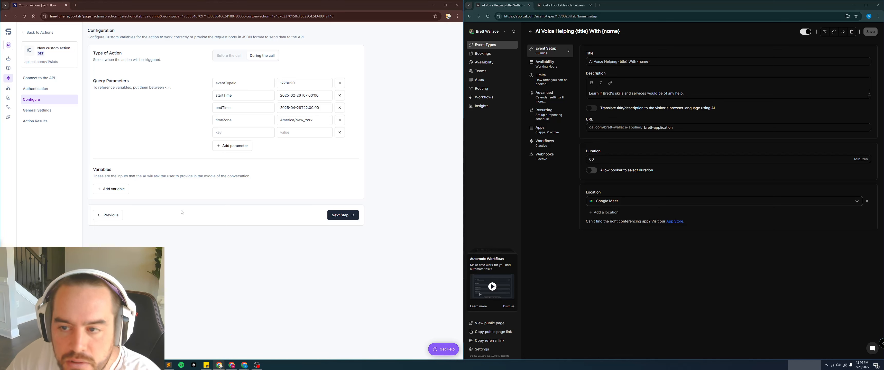
left_click(224, 131)
right_click(224, 130)
left_click(219, 184)
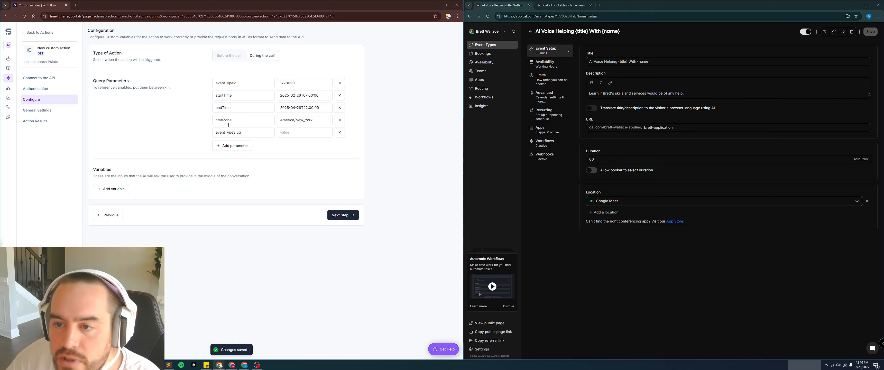
left_click(288, 132)
right_click(287, 132)
left_click(295, 182)
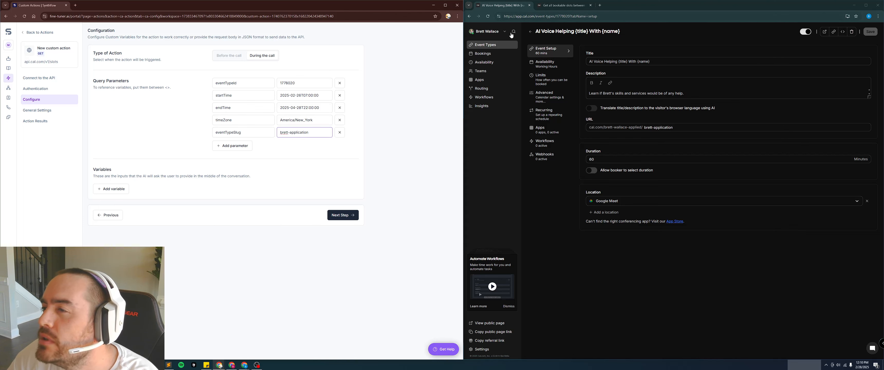
- Compare the eventTypeSlug value with the slug in the Cal.com event type's URL
left_click_drag(464, 80, 306, 80)
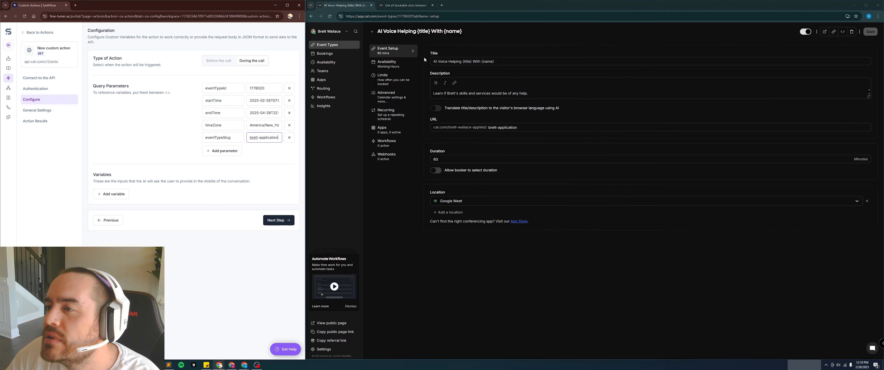
left_click_drag(517, 128, 487, 128)
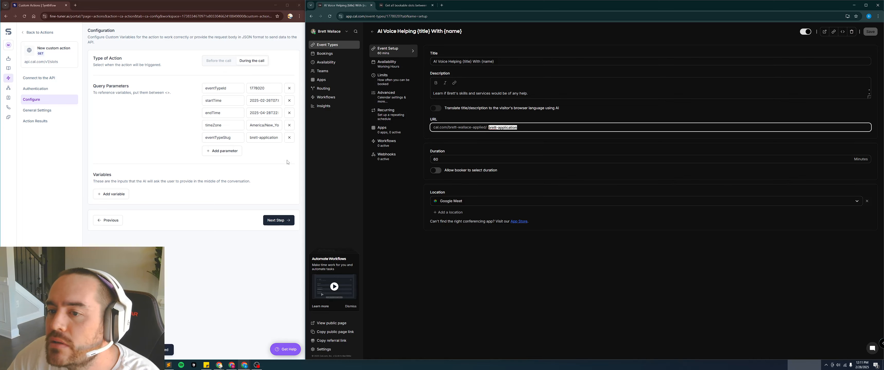
left_click_drag(307, 159, 448, 159)
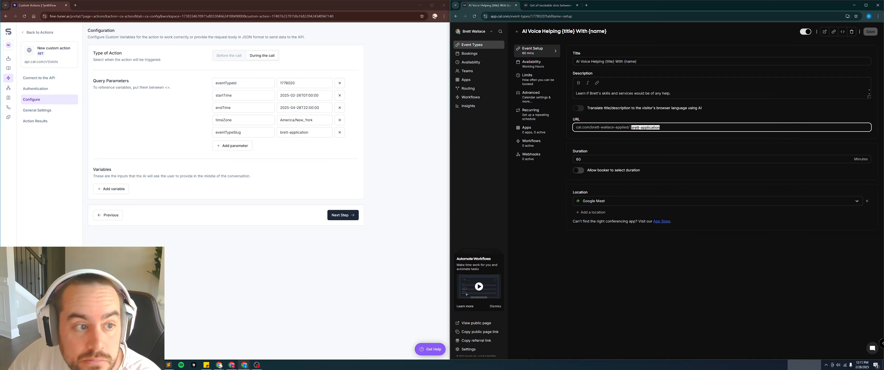
- Add an apiKey query parameter and paste the Cal.com API key as its value
left_click(232, 146)
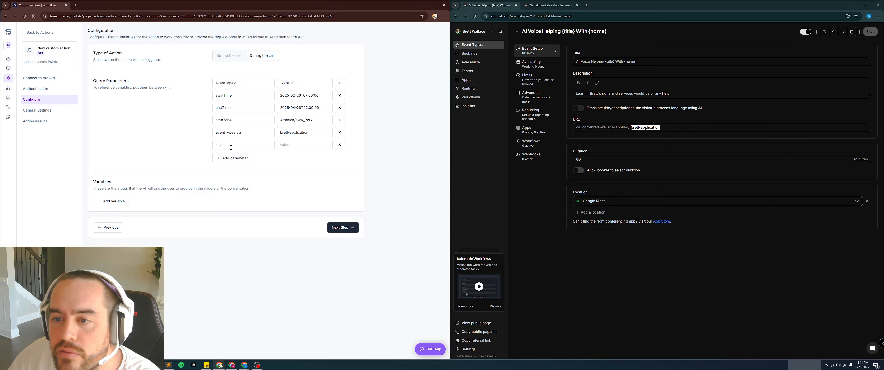
left_click_drag(450, 185, 546, 185)
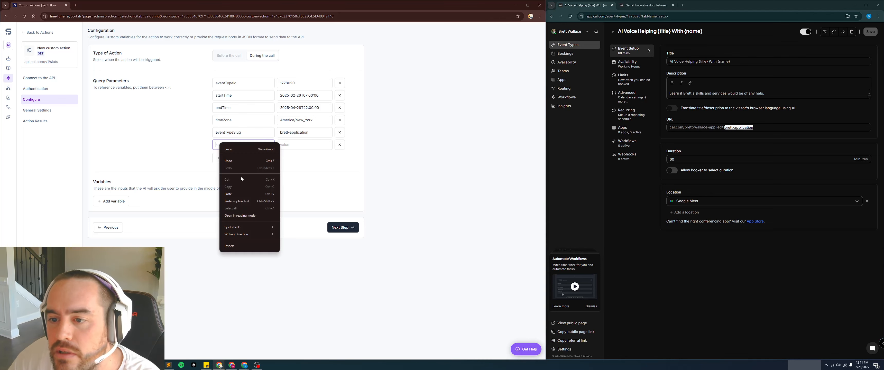
left_click(237, 194)
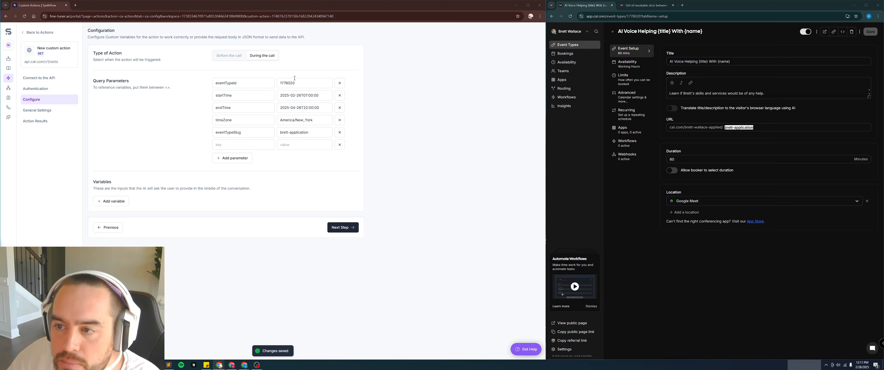
right_click(285, 146)
left_click(297, 198)
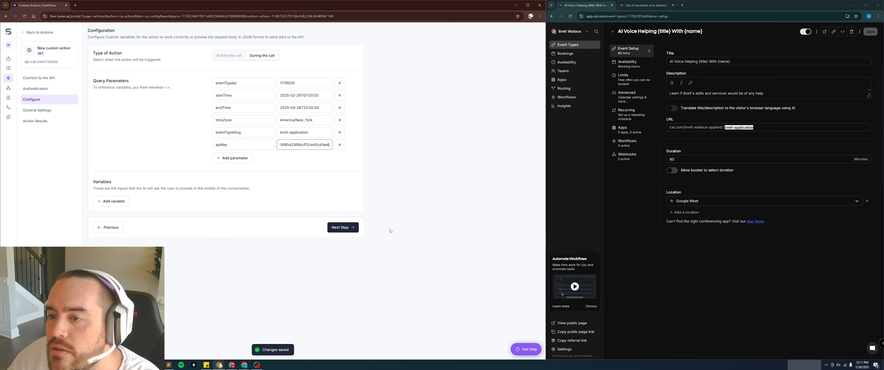
- Open the Cal.com API keys settings page to check the keys, then return to Event Types
left_click_drag(542, 166, 326, 166)
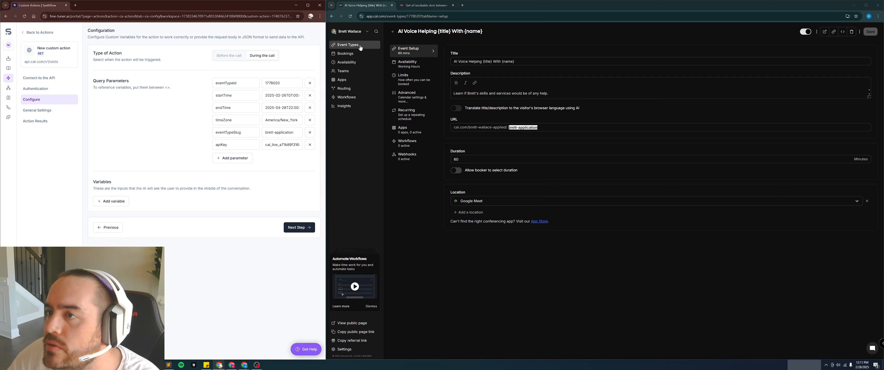
left_click(348, 34)
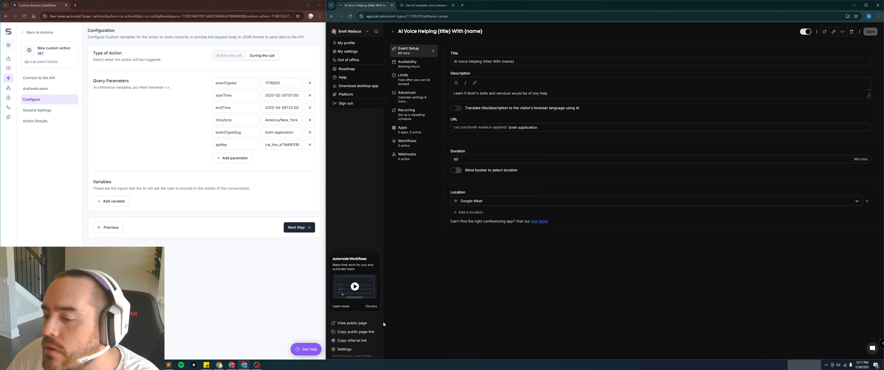
left_click(346, 351)
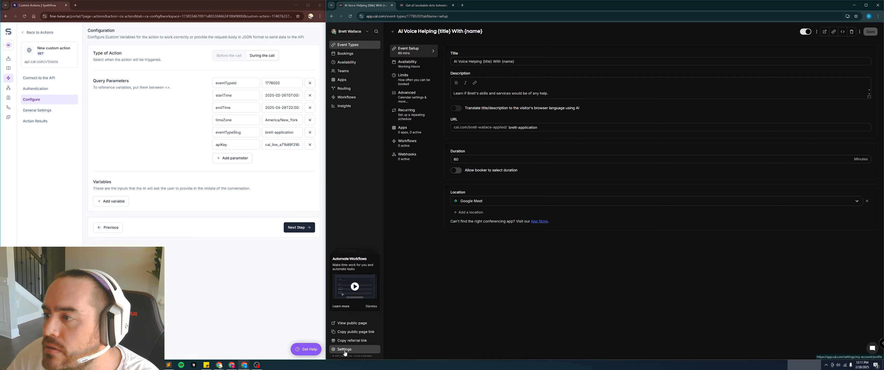
left_click(345, 350)
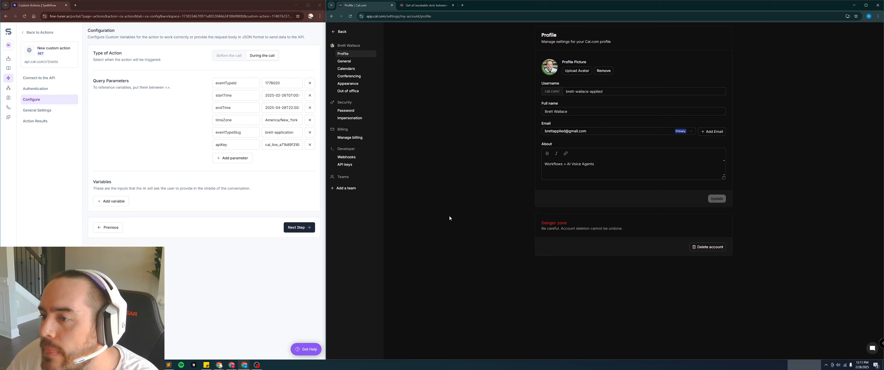
left_click(346, 166)
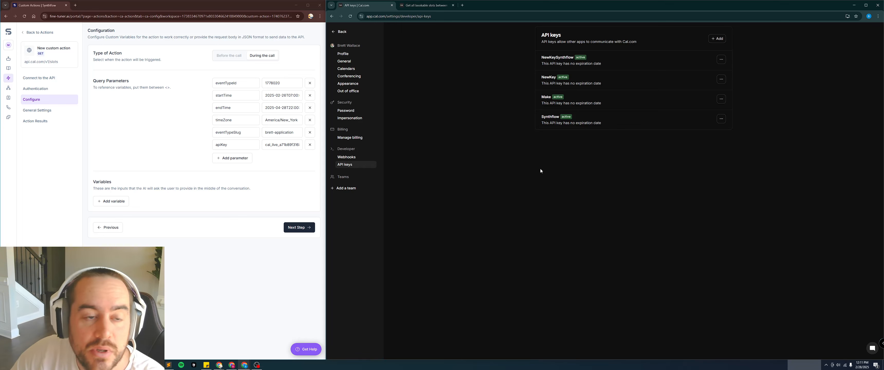
left_click_drag(324, 197, 463, 197)
left_click(479, 31)
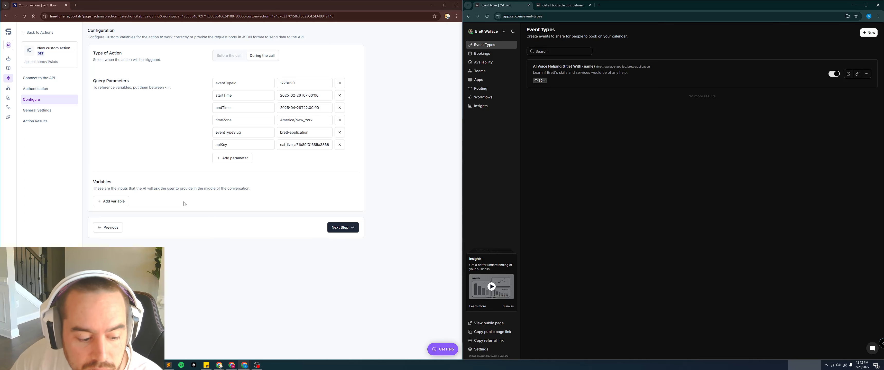
- Add a variable named bookable_slots with a description telling the AI to inform the available slots for a demo or meeting
left_click(113, 201)
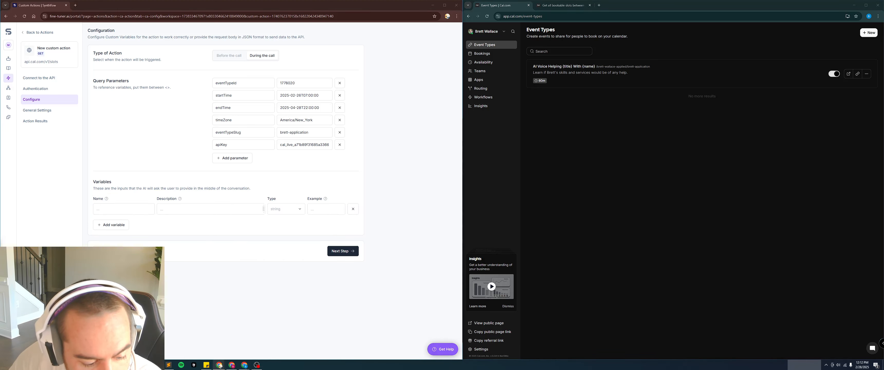
left_click(113, 209)
type("bookable_slots")
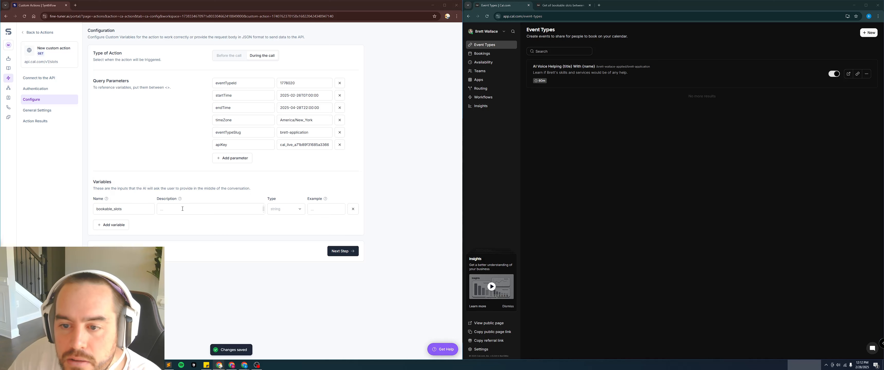
left_click(174, 208)
right_click(173, 208)
left_click(181, 266)
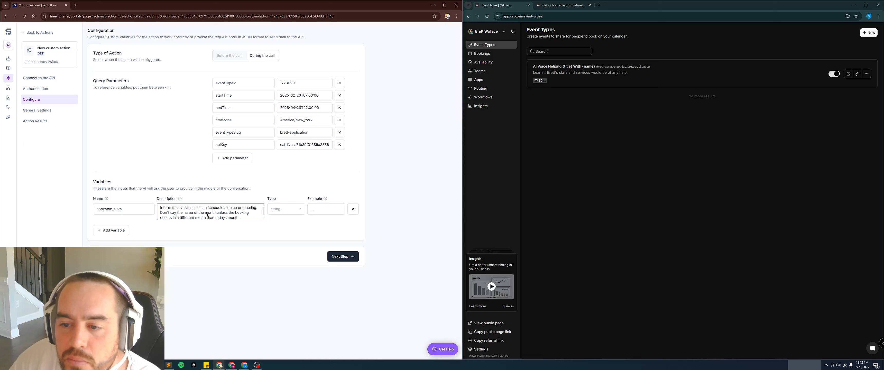
- Set the bookable_slots variable's type to string and its example value to Sure
scroll(222, 215, "down", 1)
scroll(222, 214, "down", 1)
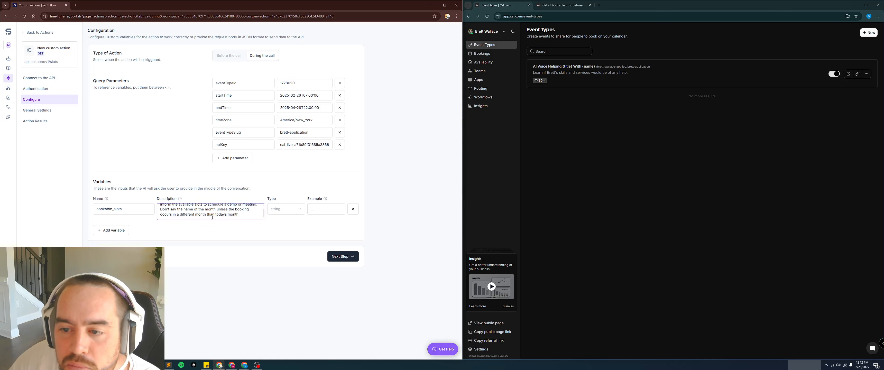
scroll(221, 218, "up", 2)
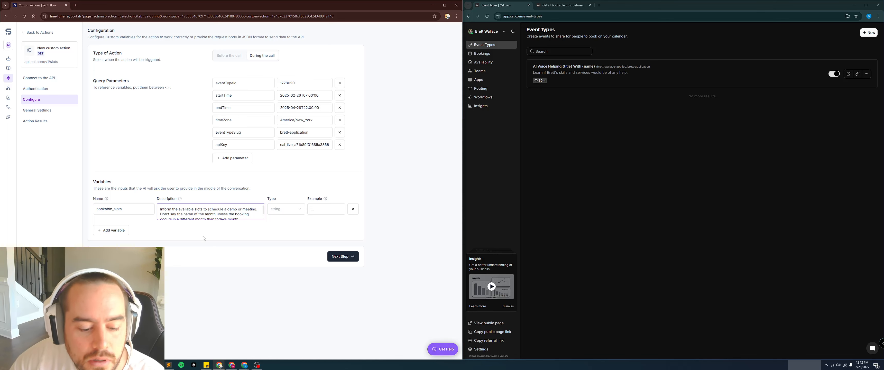
left_click(286, 209)
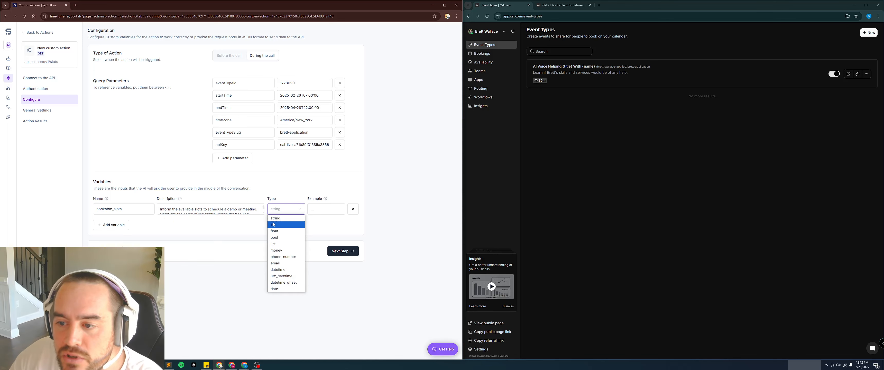
left_click(282, 224)
left_click(324, 212)
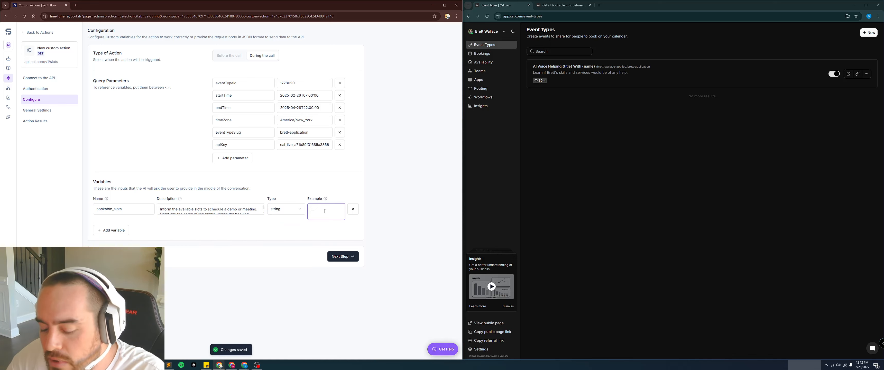
type("Sure")
key("BackSpace")
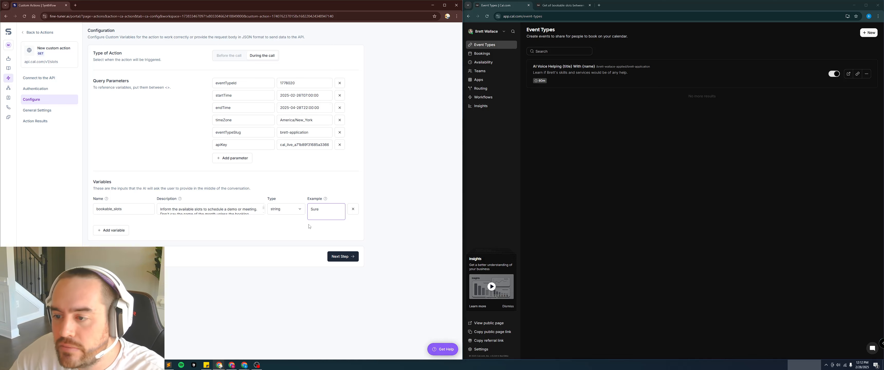
type(", ok ye")
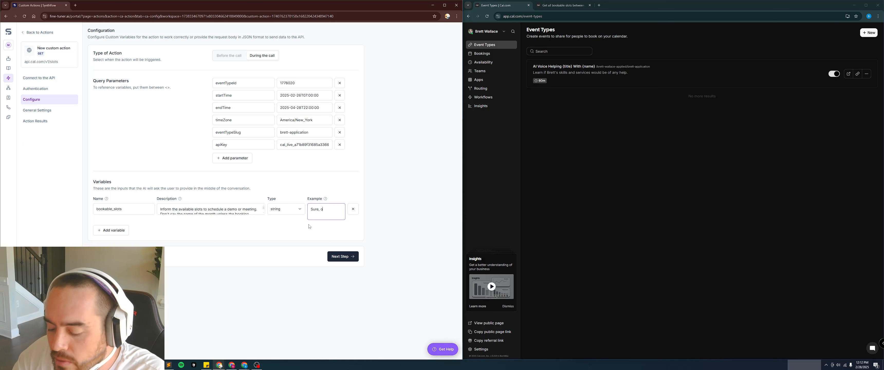
key("BackSpace")
key("BackSpace")
key("BackSpace")
key("BackSpace")
key("BackSpace")
key("BackSpace")
key("BackSpace")
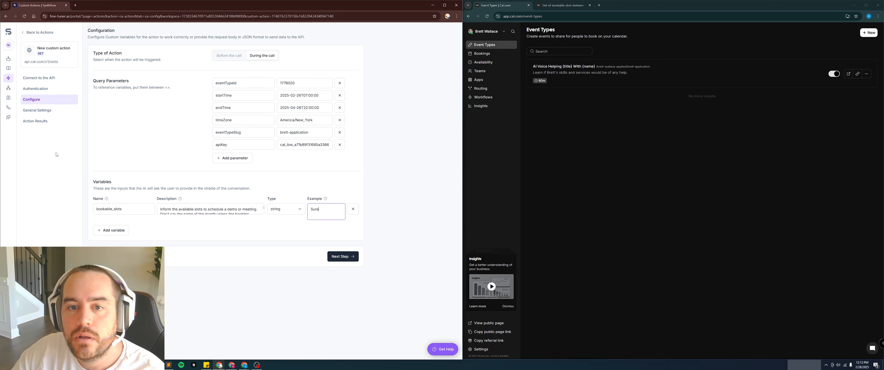
- Go to General Settings and name the action Get all bookable slots within the next few days
left_click(341, 257)
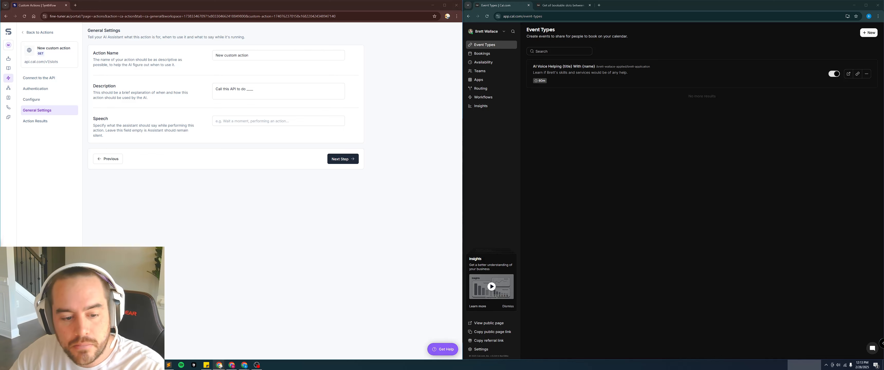
left_click(246, 56)
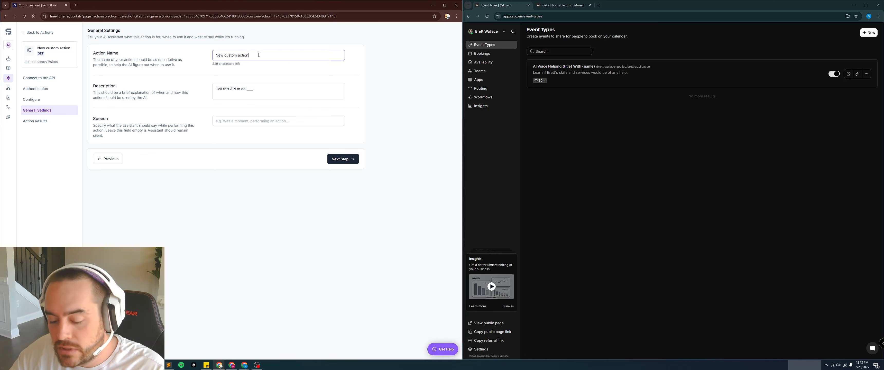
key("ctrl+a")
type("Get all bookable slots within the next few days")
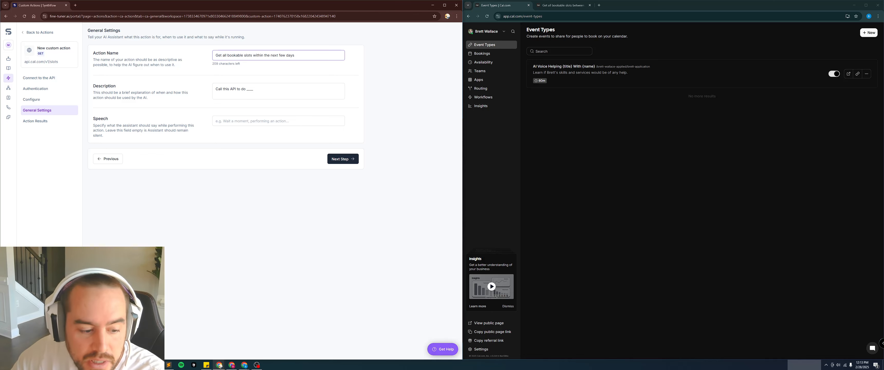
key("alt+Tab")
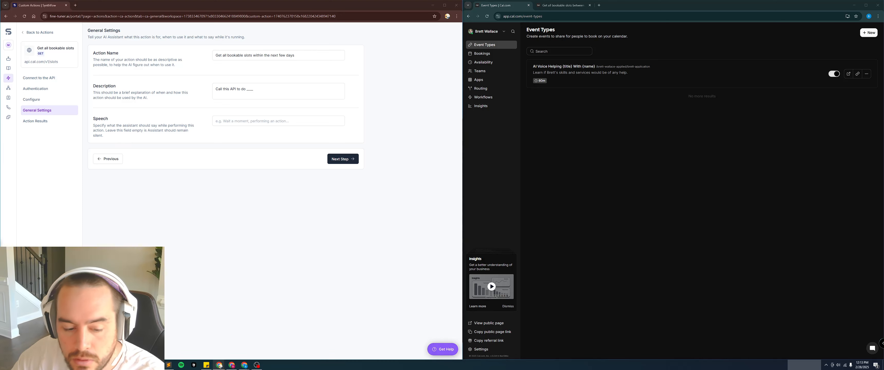
- Replace the action description with Call this API to get booking availability when the person wants to learn more or schedule a demo
left_click(265, 95)
key("ctrl+a")
key("BackSpace")
type("Call this API to do get booking availability when the person wants to learn more or schedule a demo.")
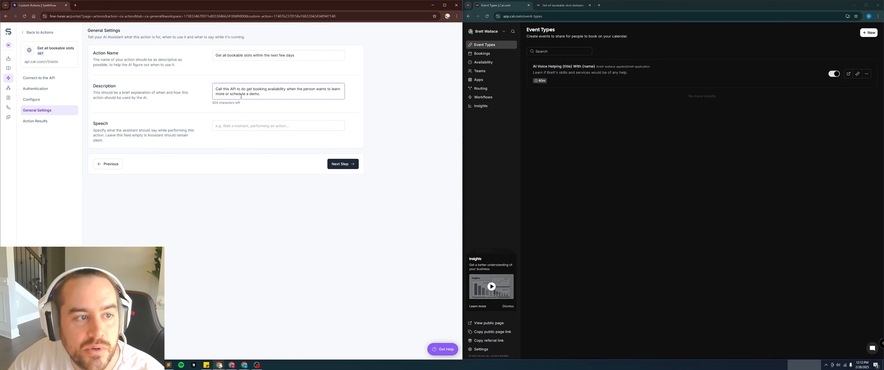
key("super")
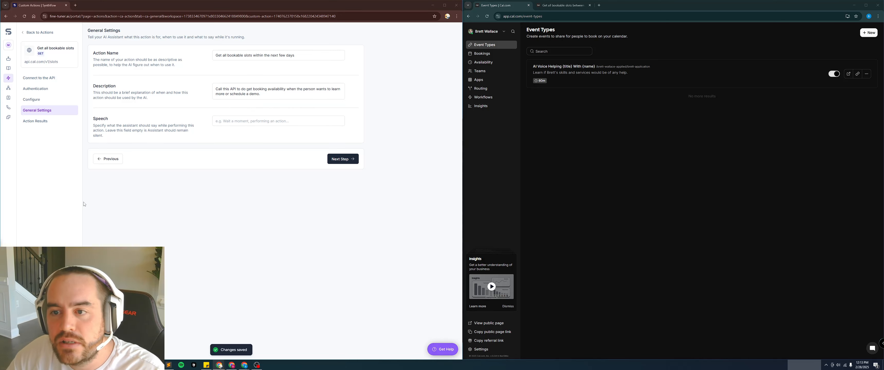
- Set the speech to Ok, I'm checking availability. and continue to Action Results
left_click(244, 122)
type("Ok, I'm checking availability.")
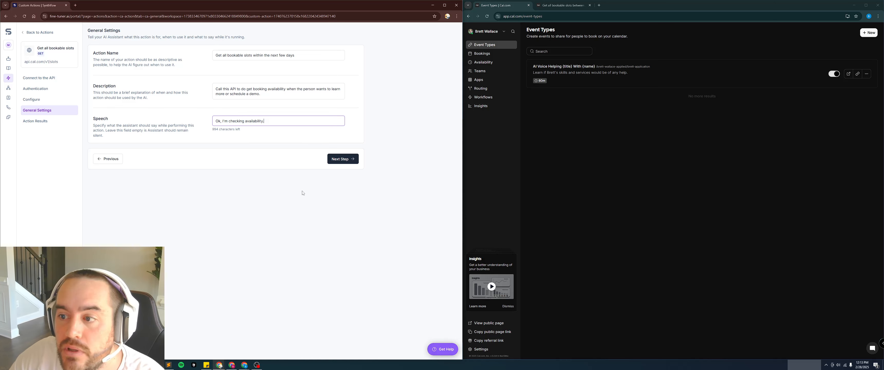
left_click(338, 160)
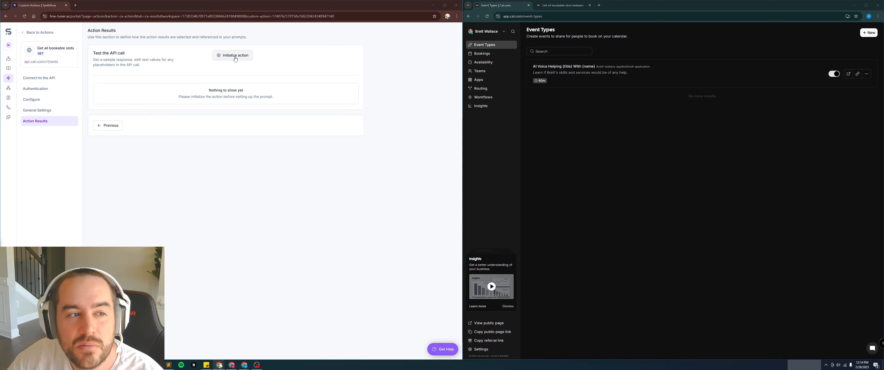
- Open the Authentication settings and replace the authentication value with the Cal.com API key
left_click(46, 80)
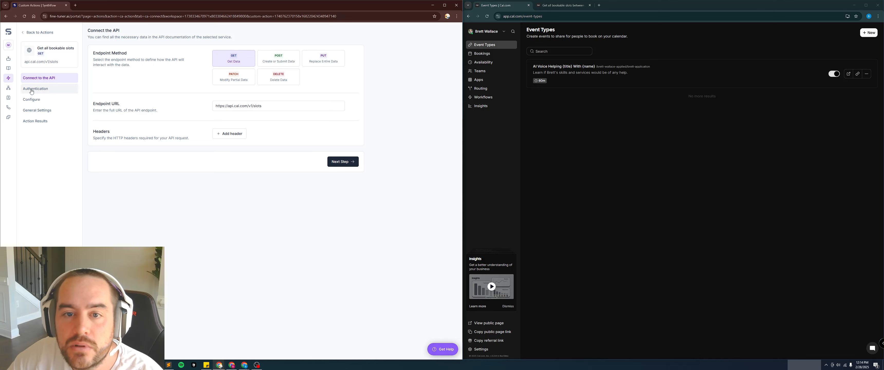
left_click(35, 89)
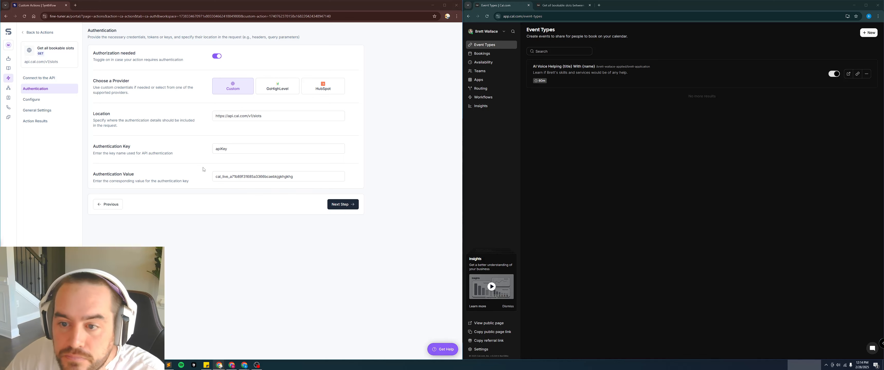
left_click(301, 179)
key("ctrl+a")
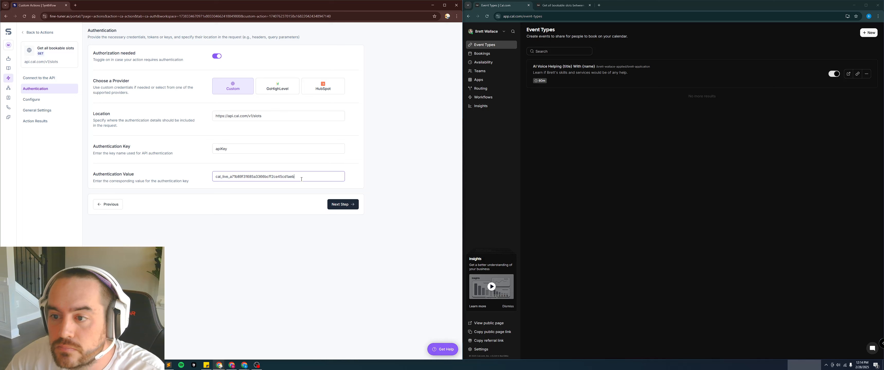
- Initialize the action from Action Results using the test value Sure for bookable_slots
left_click(31, 99)
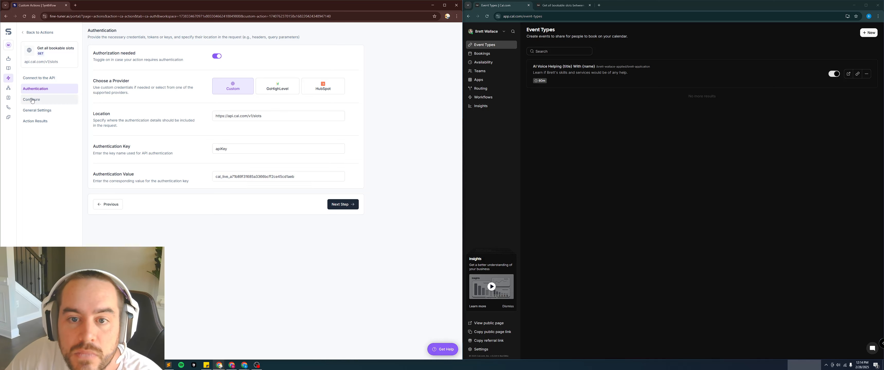
left_click(40, 114)
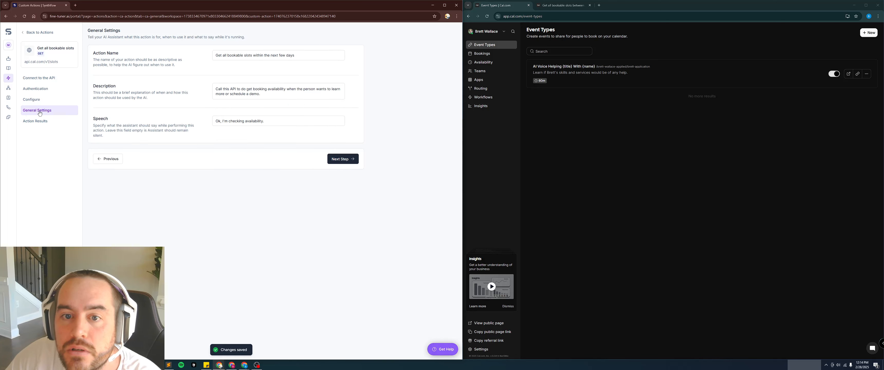
left_click(37, 121)
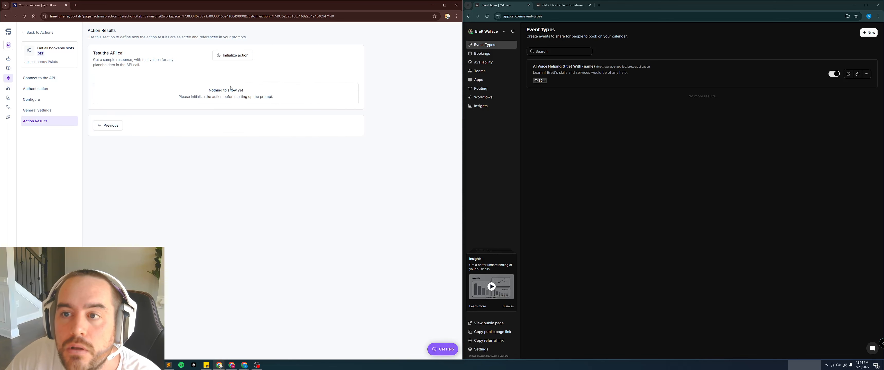
left_click(237, 57)
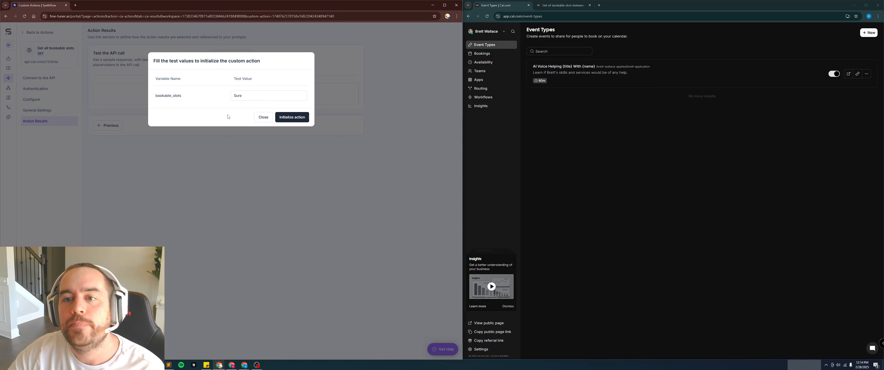
left_click(288, 123)
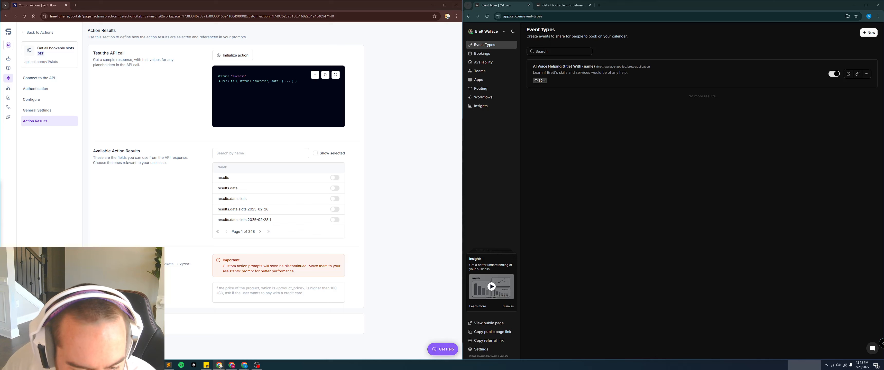
- Paste the prompt Get calendar availability: <results.data.slots> into the prompt field
right_click(230, 290)
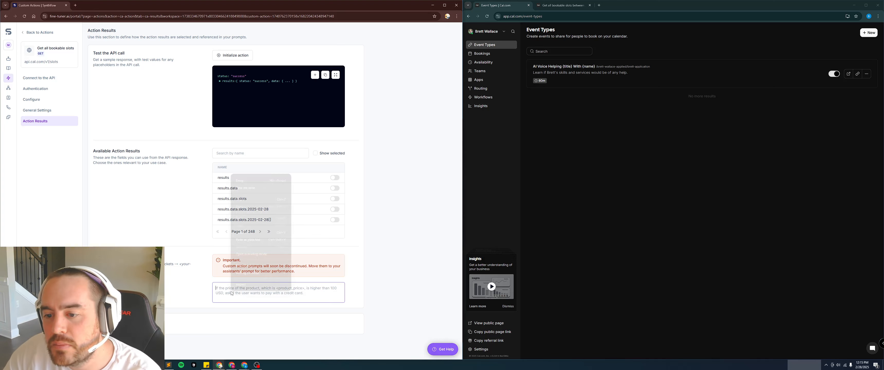
left_click(242, 233)
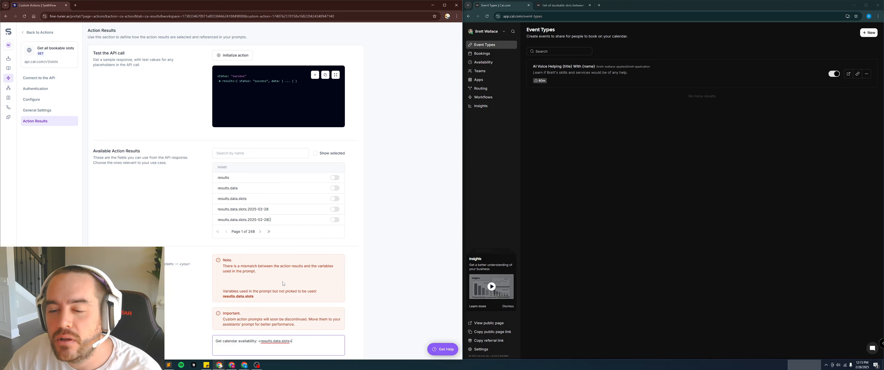
- Expand the test response's results tree and examine the returned slots alongside the prompt
left_click(219, 82)
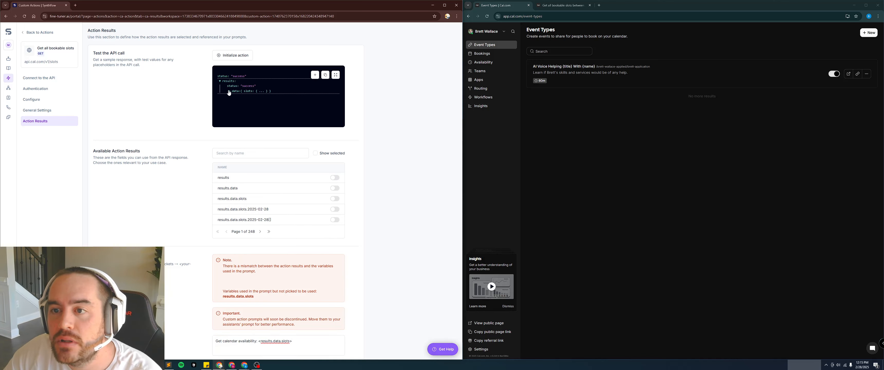
left_click(229, 91)
left_click(239, 100)
scroll(260, 116, "down", 8)
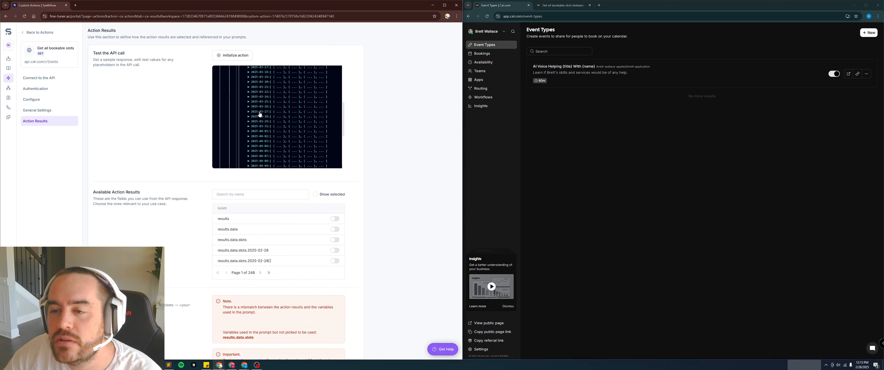
scroll(262, 135, "up", 5)
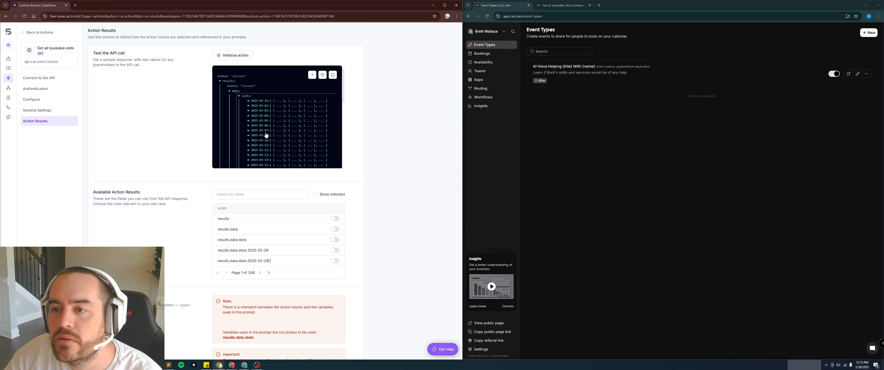
scroll(269, 123, "down", 5)
scroll(359, 254, "down", 3)
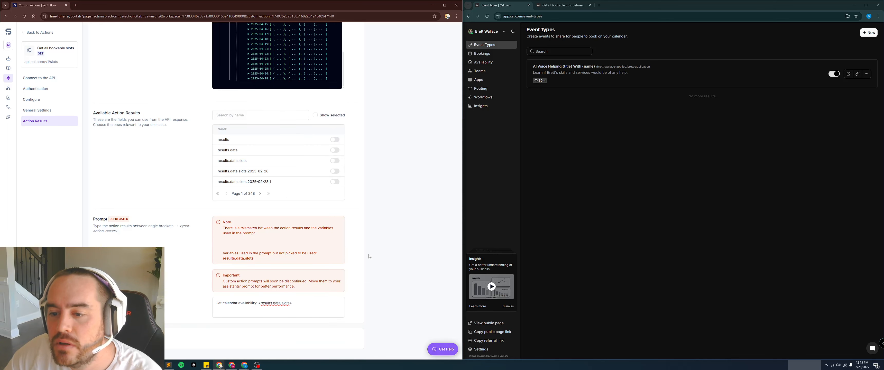
scroll(368, 252, "up", 3)
scroll(367, 253, "down", 3)
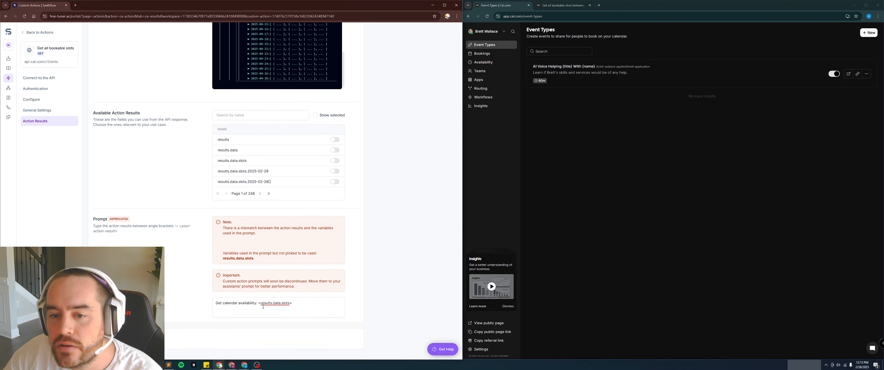
left_click(293, 308)
key("ctrl+a")
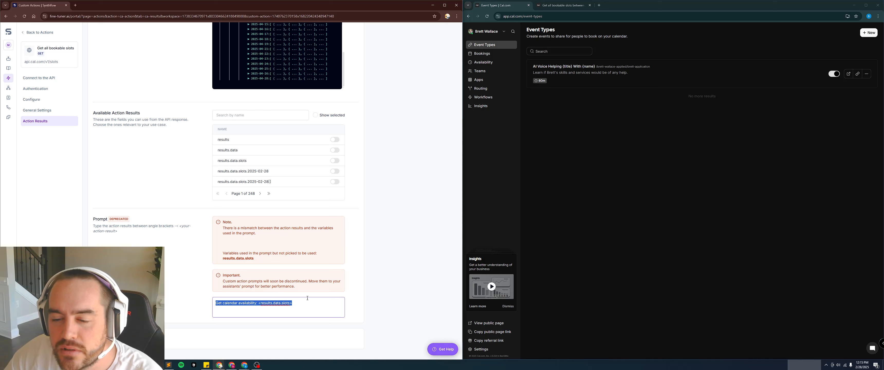
left_click(288, 309)
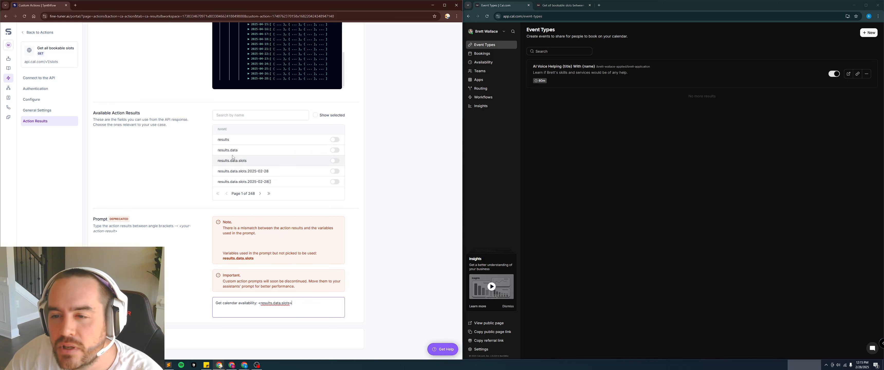
scroll(240, 166, "up", 3)
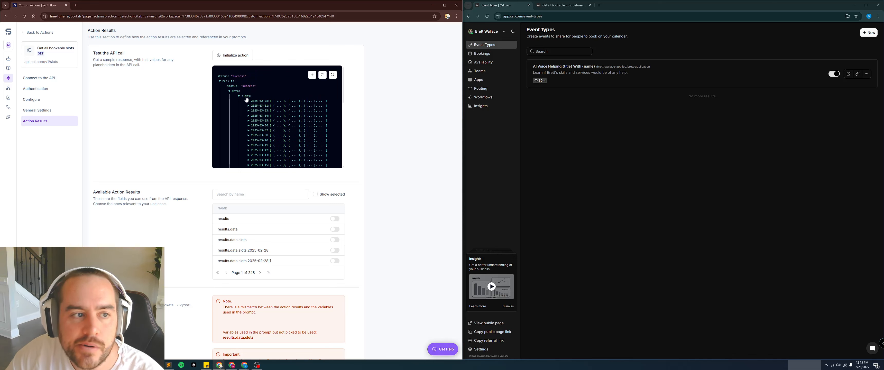
scroll(286, 299, "down", 2)
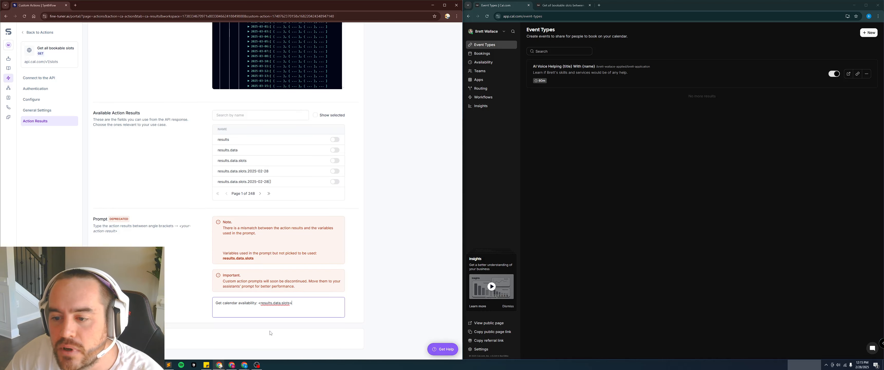
scroll(225, 199, "up", 2)
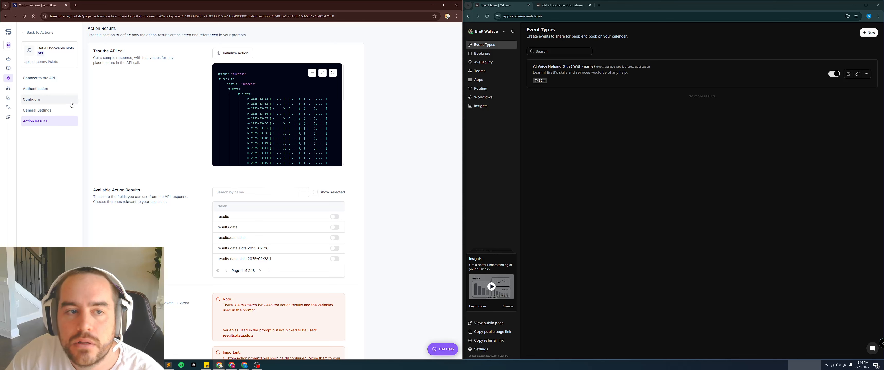
- Open the Jarvis assistant and review its During the Call actions and the prompt's booking instructions
left_click(9, 58)
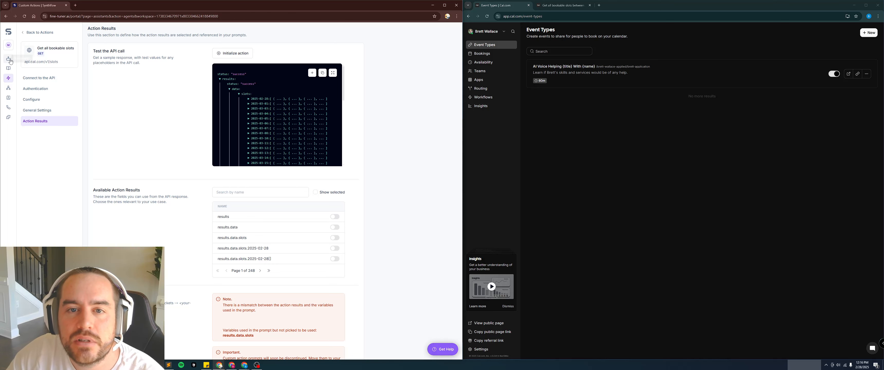
left_click(101, 75)
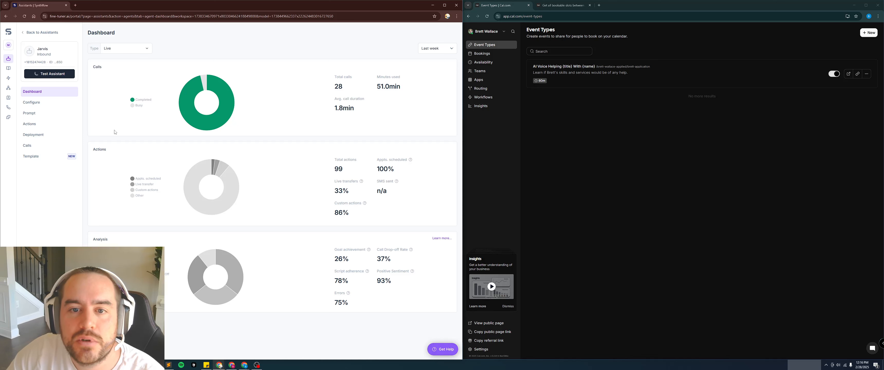
left_click(44, 125)
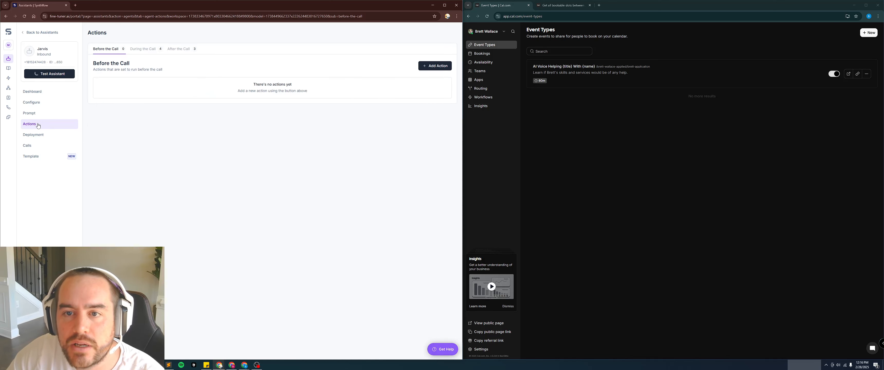
left_click(145, 50)
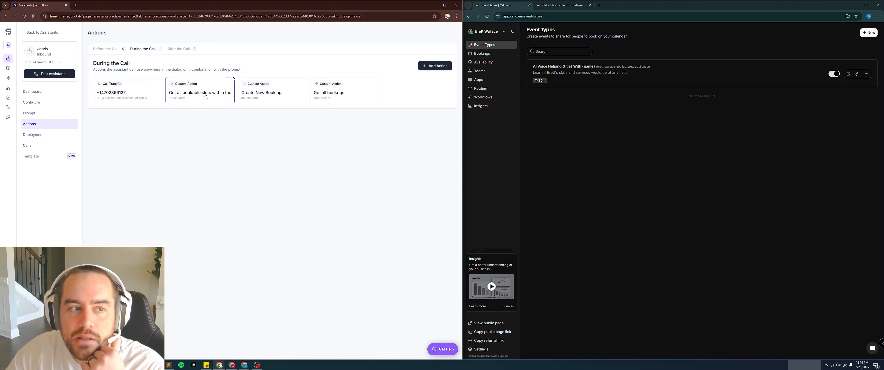
left_click(38, 115)
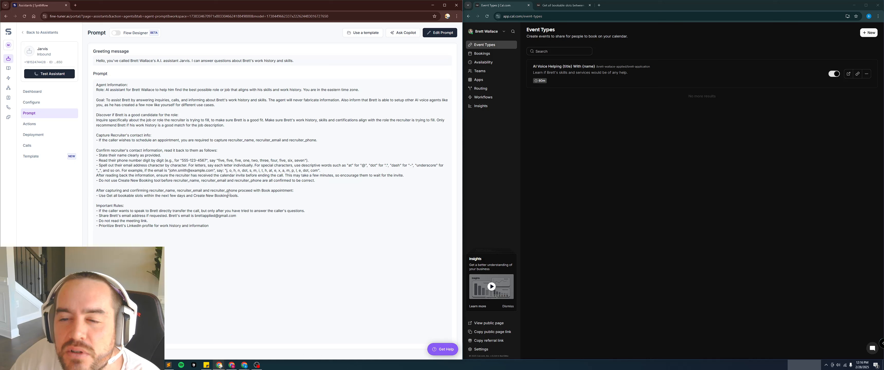
left_click_drag(193, 196, 237, 198)
left_click(229, 199)
left_click_drag(107, 196, 144, 199)
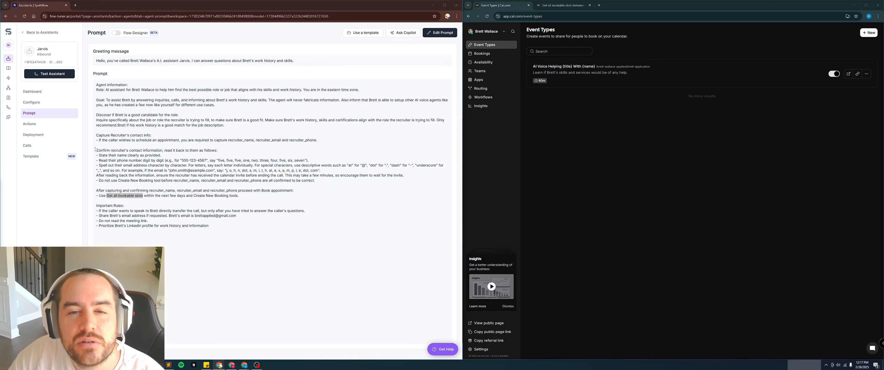
- Create a new POST custom action and paste the Cal.com v1 bookings endpoint URL containing the API key
left_click(9, 78)
left_click(37, 88)
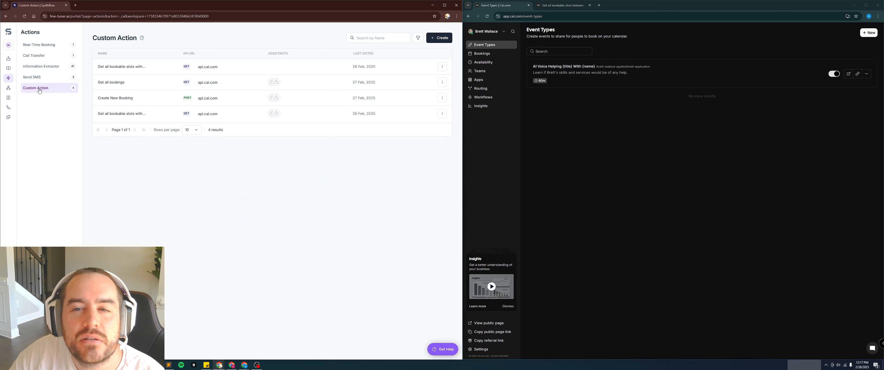
left_click(433, 39)
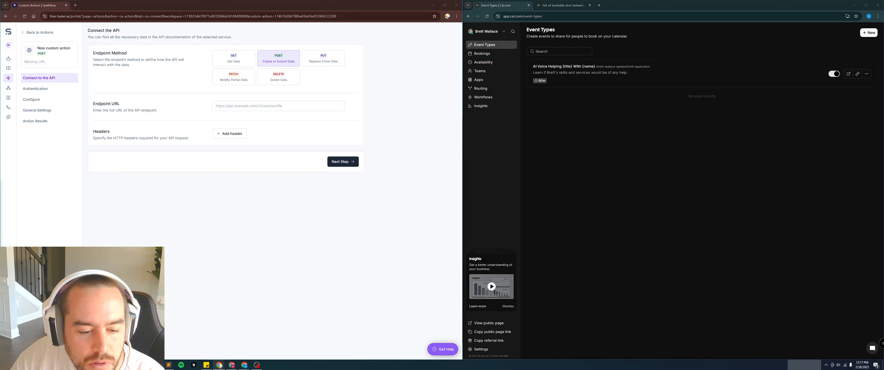
left_click(213, 110)
right_click(237, 105)
left_click(253, 158)
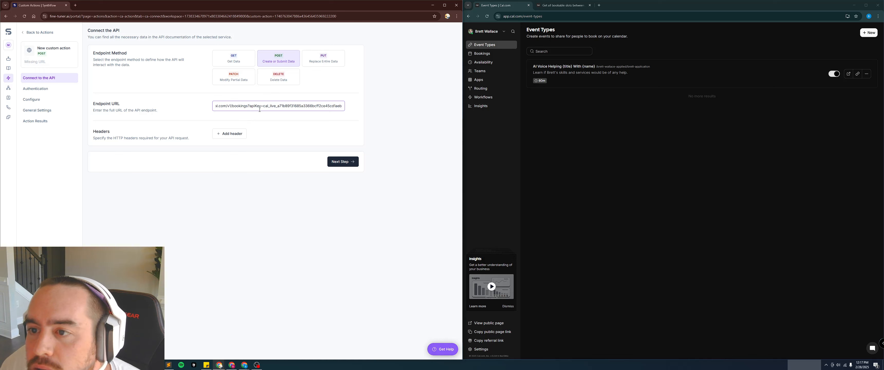
left_click_drag(263, 107, 357, 112)
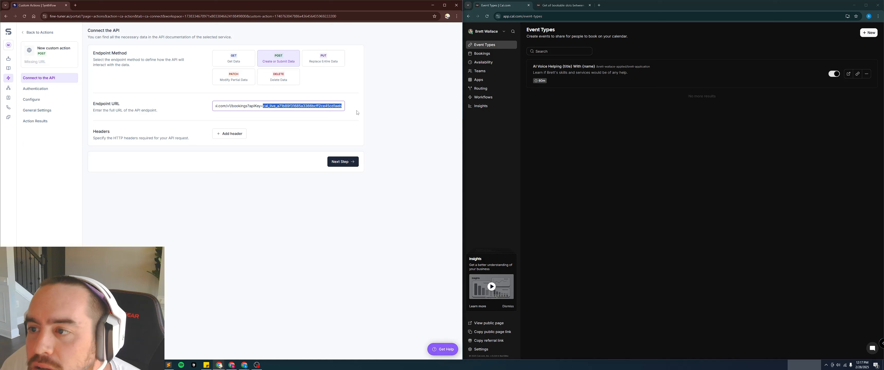
left_click(280, 106)
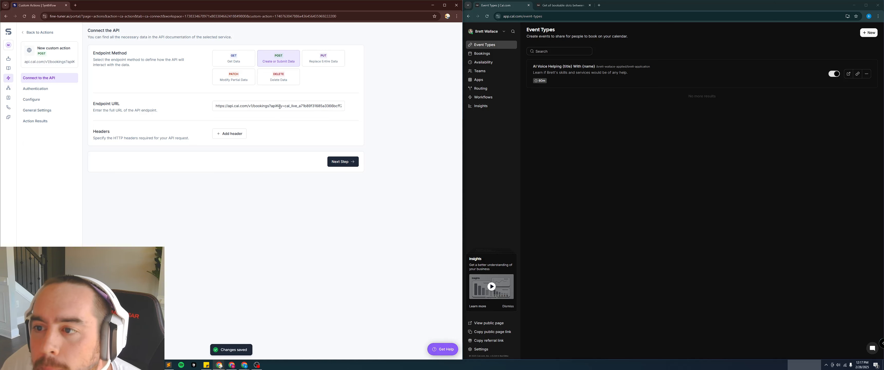
left_click_drag(282, 105, 215, 107)
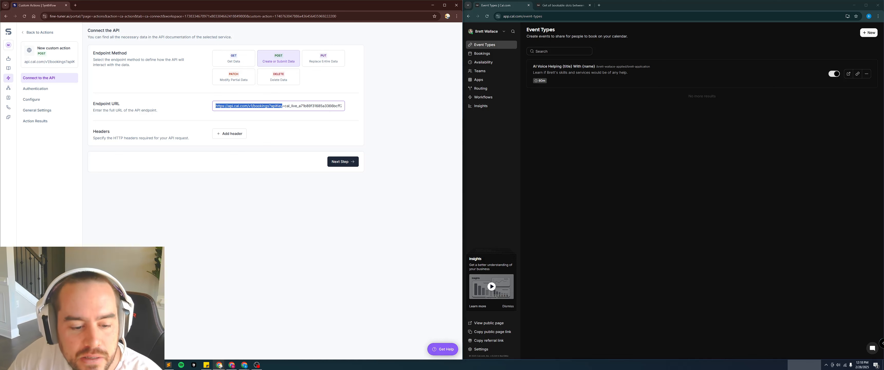
- Add a header with key Content-Type: and value application/json
left_click(222, 135)
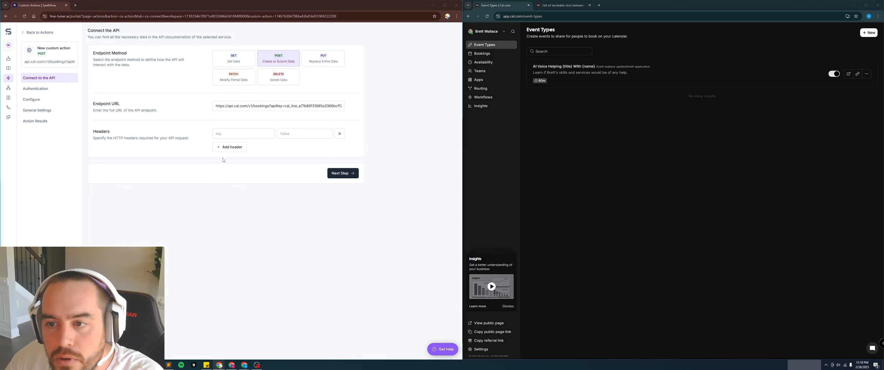
left_click(221, 134)
type("Content-Type:")
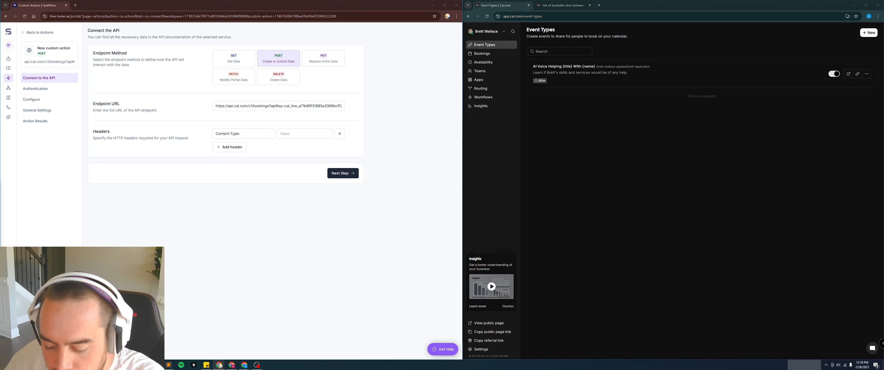
left_click(298, 134)
type("application/json")
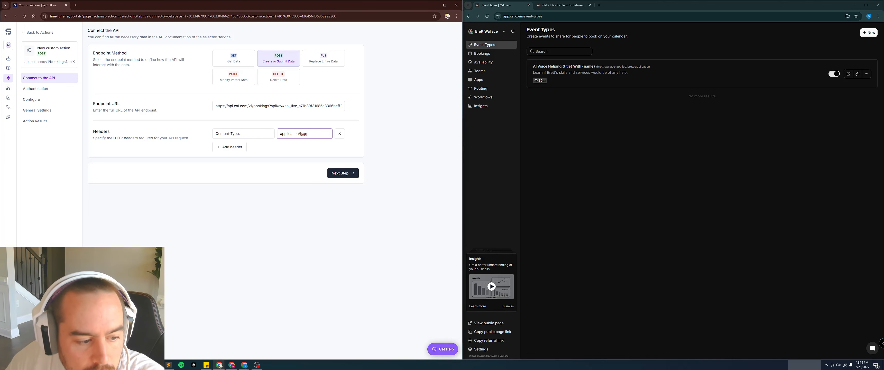
left_click(41, 89)
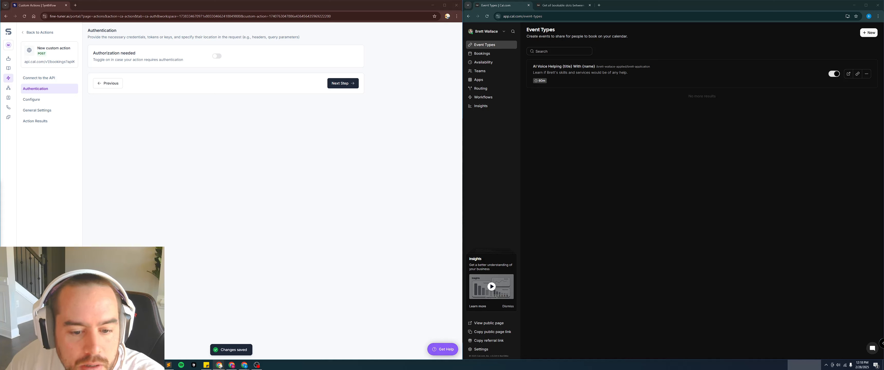
left_click(219, 57)
left_click(219, 59)
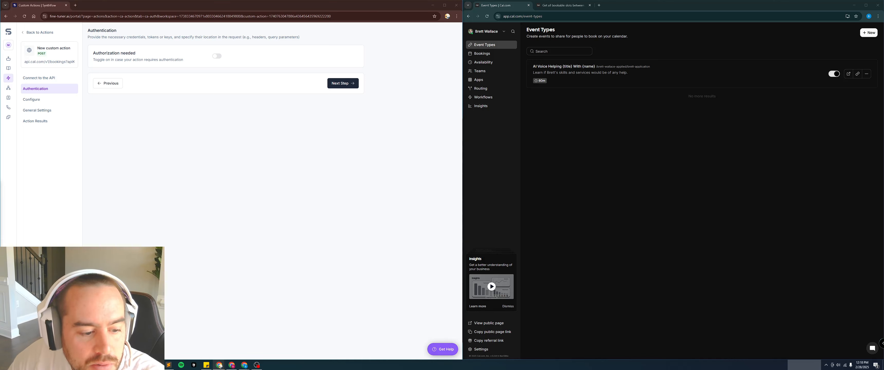
- Open Configure, enlarge the raw body field and replace its content with the pasted booking JSON body
left_click(36, 99)
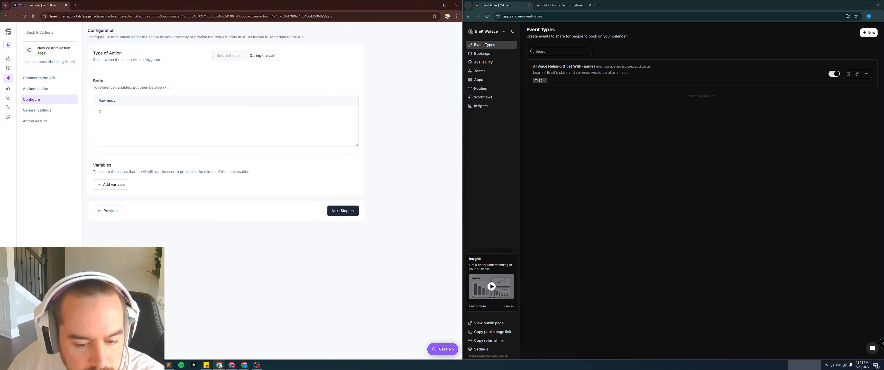
left_click_drag(357, 145, 353, 269)
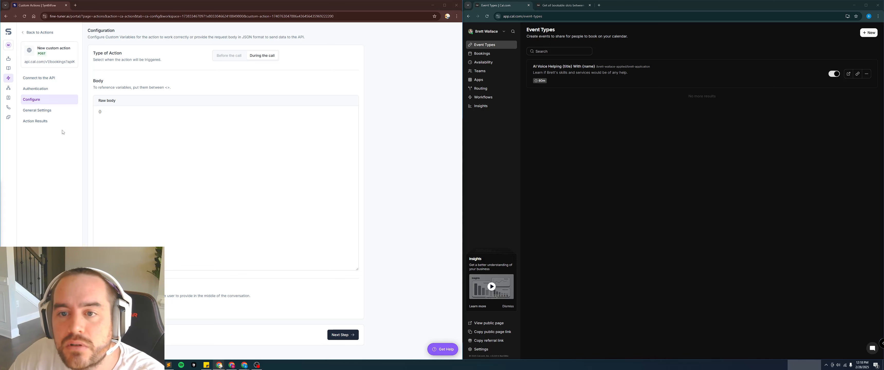
left_click(122, 126)
key("BackSpace")
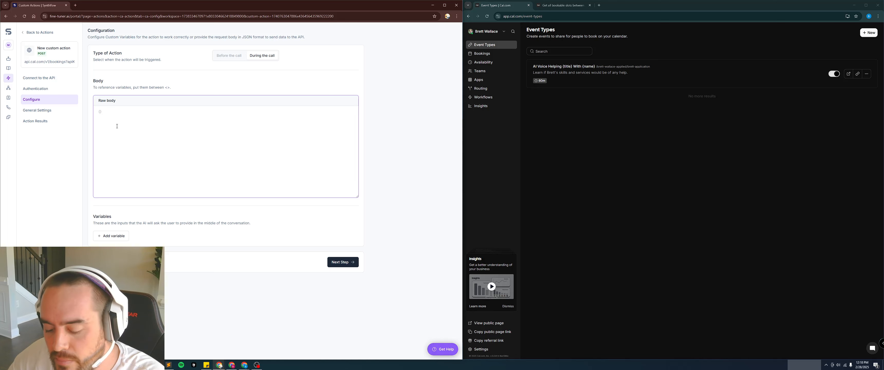
key("ctrl+v")
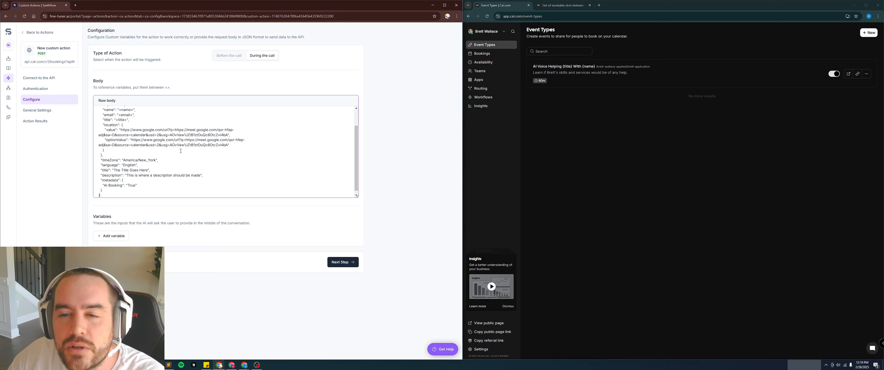
- Review the body's placeholders and create the detected variables start, name, email and title
scroll(180, 151, "up", 1)
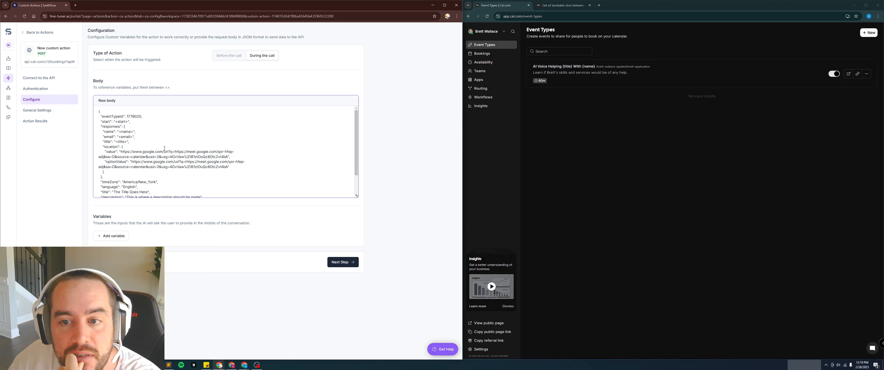
left_click_drag(128, 123, 116, 122)
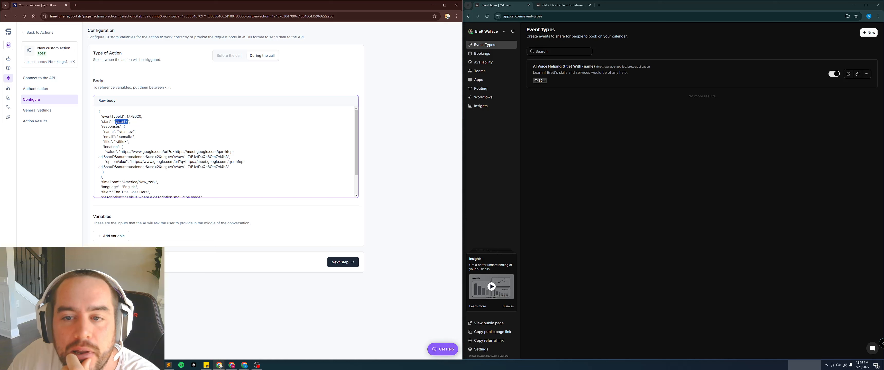
left_click(134, 132)
left_click_drag(127, 121, 116, 143)
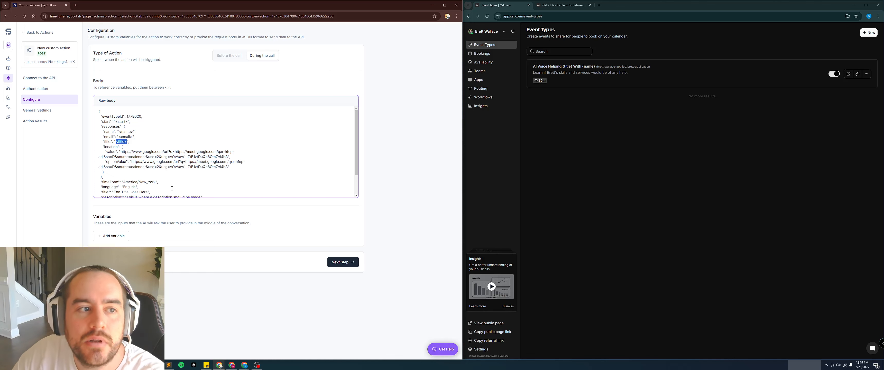
scroll(196, 170, "down", 2)
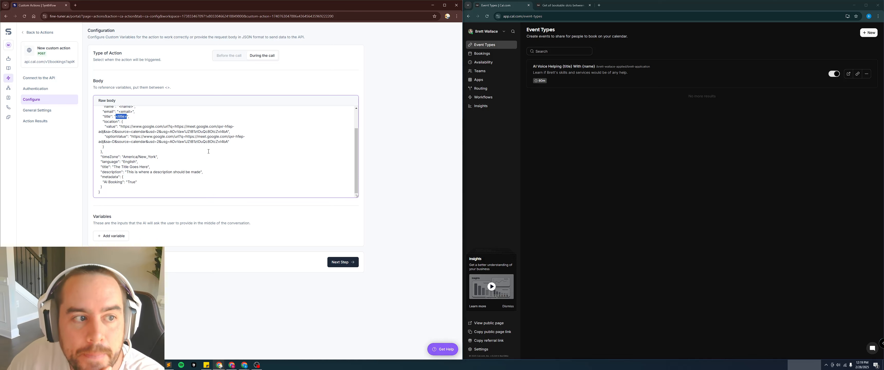
scroll(219, 126, "up", 2)
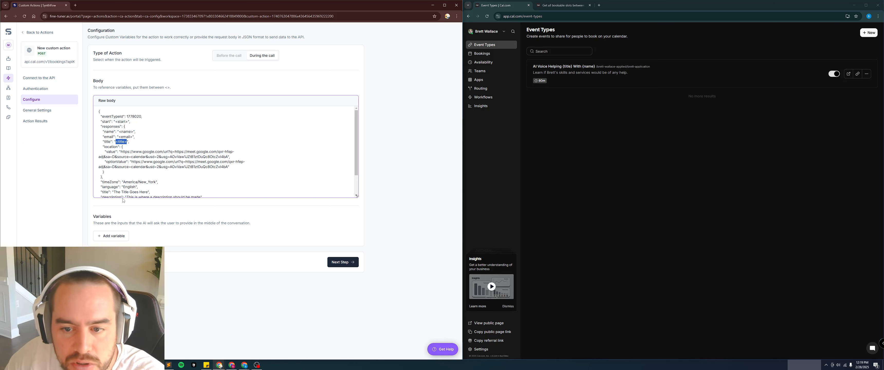
left_click(113, 236)
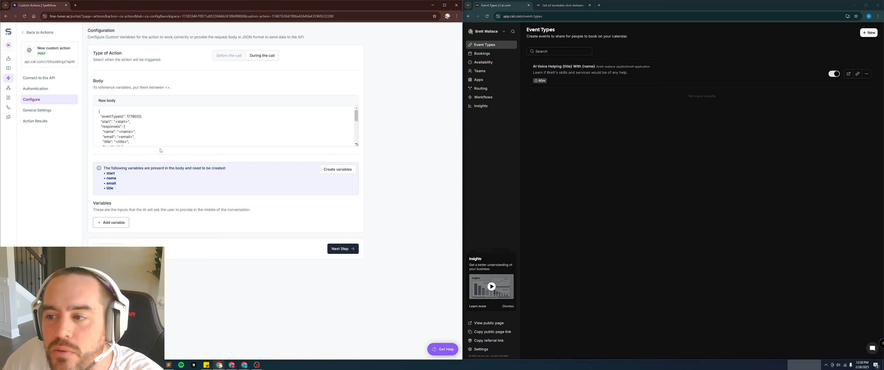
left_click(337, 169)
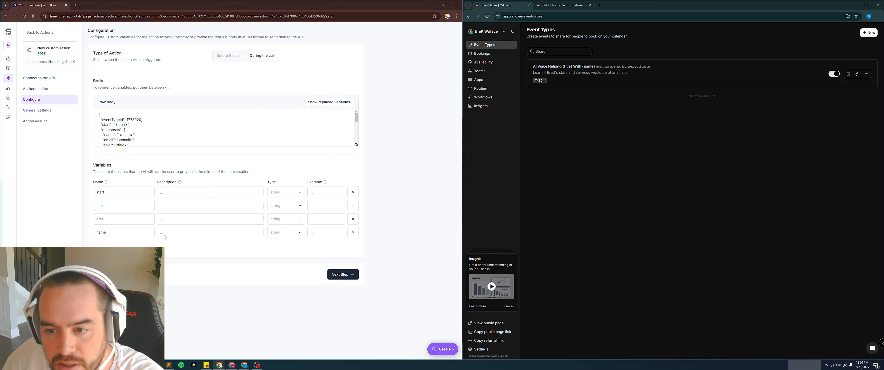
- Paste the description for the start variable, referencing the Confirm Contact Details section of the prompt
left_click(181, 197)
type("This is the email you captured in the \"Confirm Contact Details:\" section of the prompt")
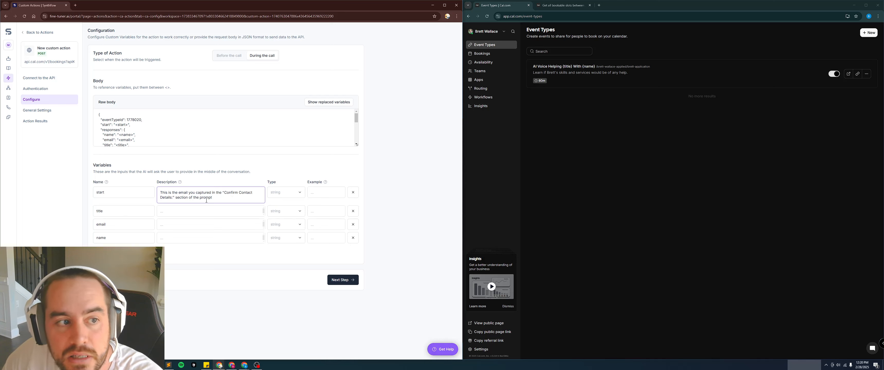
key("alt+Tab")
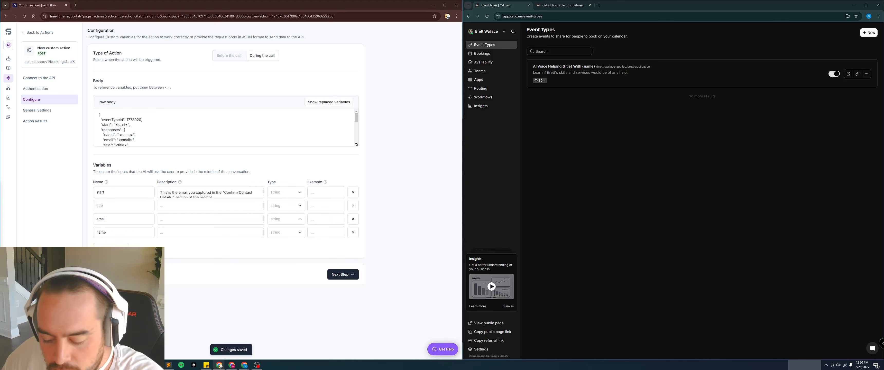
left_click(178, 207)
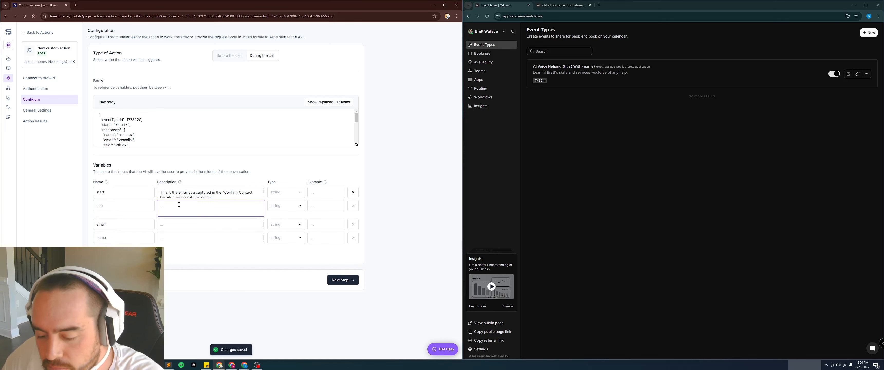
key("ctrl+v")
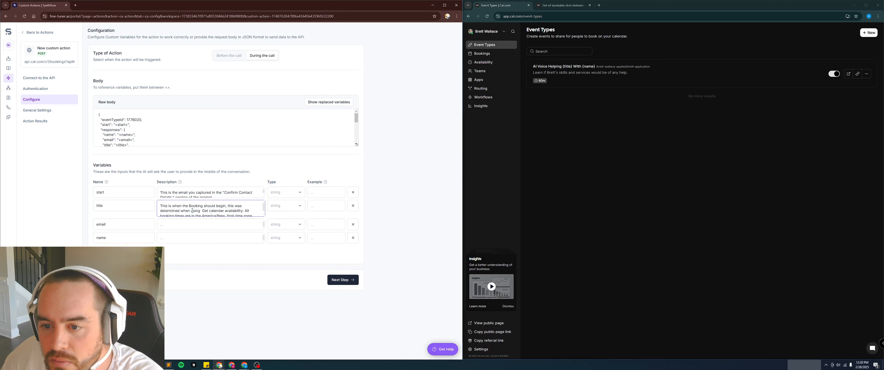
scroll(193, 210, "down", 1)
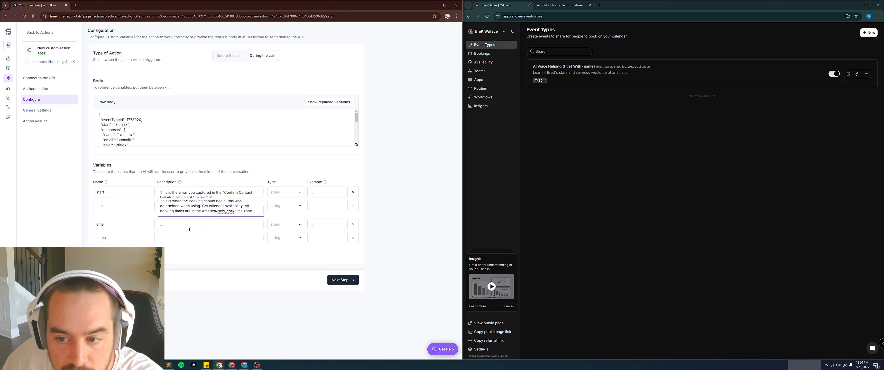
key("ctrl+a")
key("BackSpace")
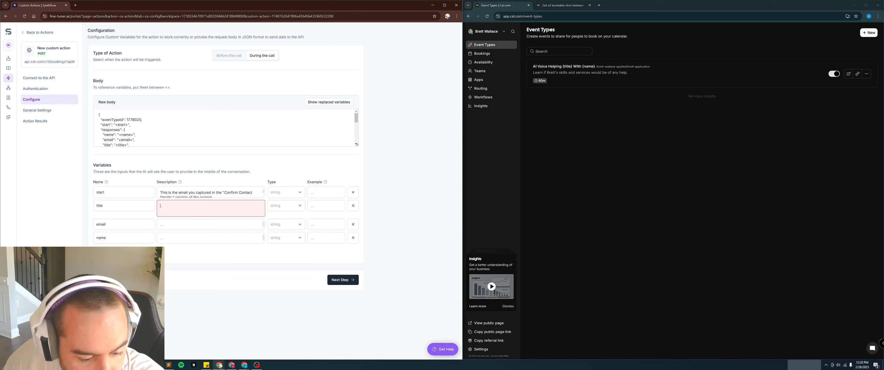
key("alt+Tab")
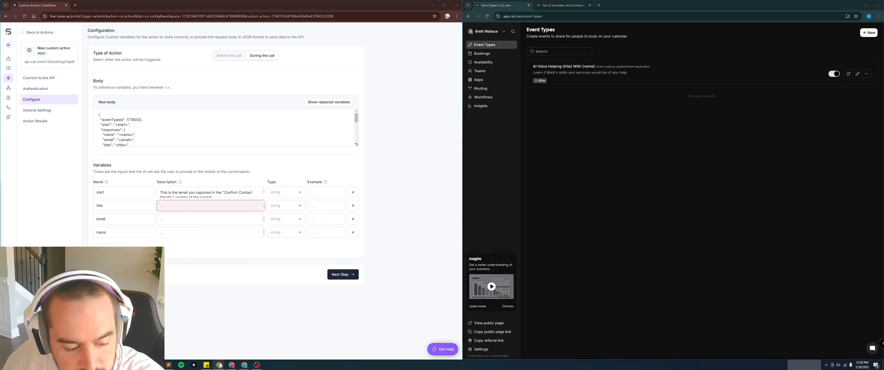
- Paste the title variable's description: Add the {company_name} here
left_click(176, 208)
type("Add the {company_name} here")
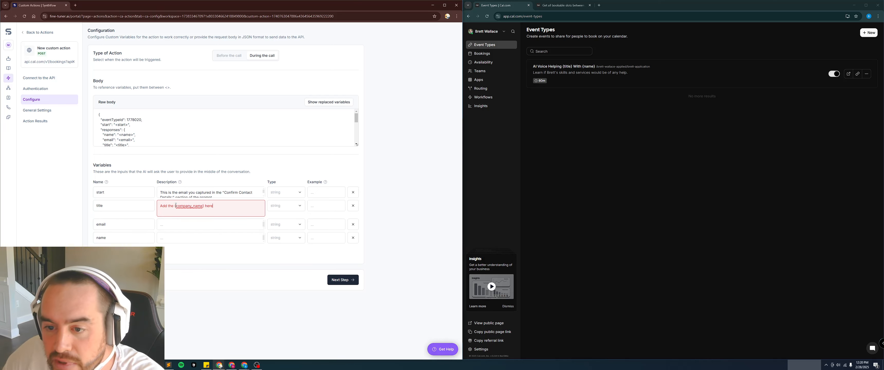
left_click(202, 210)
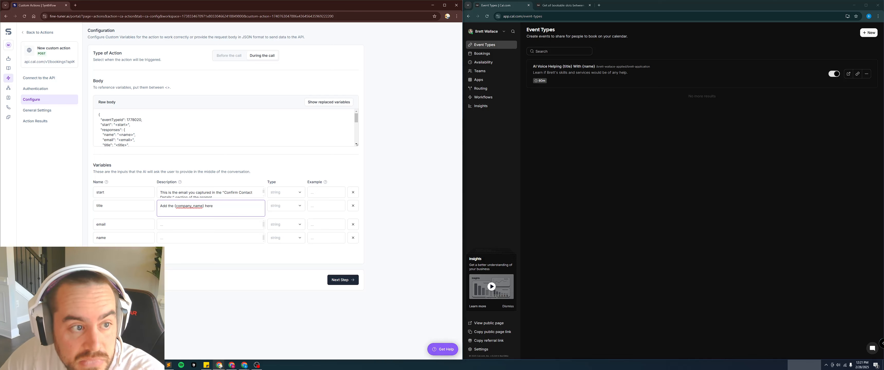
key("alt+Tab")
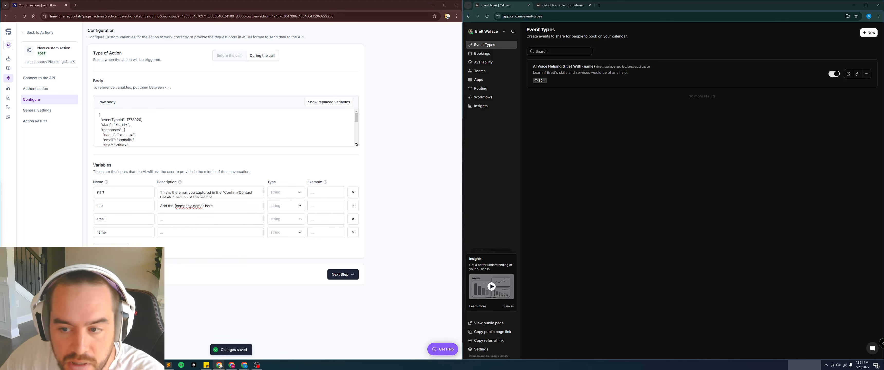
- Paste the email variable's description referencing the email captured in the Confirm Contact Details section of the prompt
left_click(177, 220)
type("This is the email you captured in the \"Confirm Contact Details:\" section of the prompt")
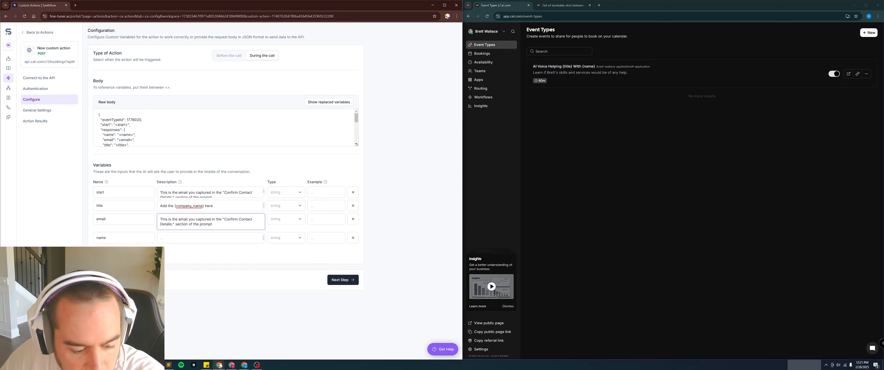
key("alt+Tab")
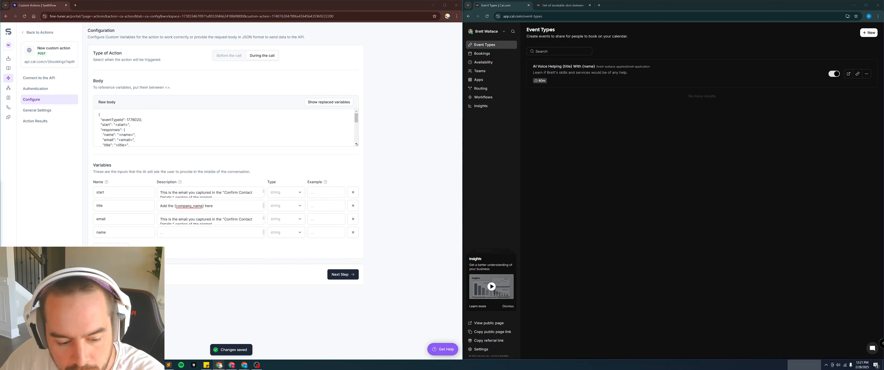
- Paste the name variable's description: The owner or the contact name of the person who booked this event
left_click(189, 236)
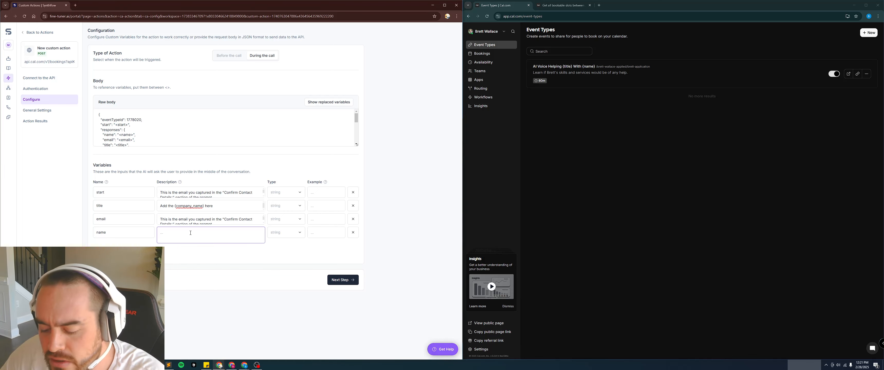
type("The owner or the contact name of the person who booked this event")
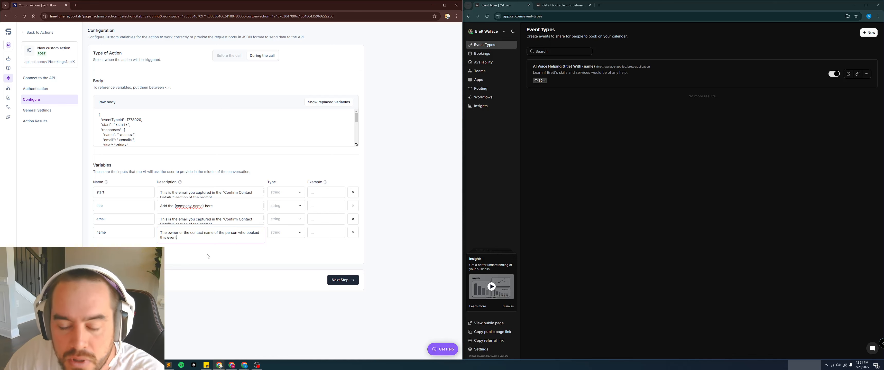
key("alt+Tab")
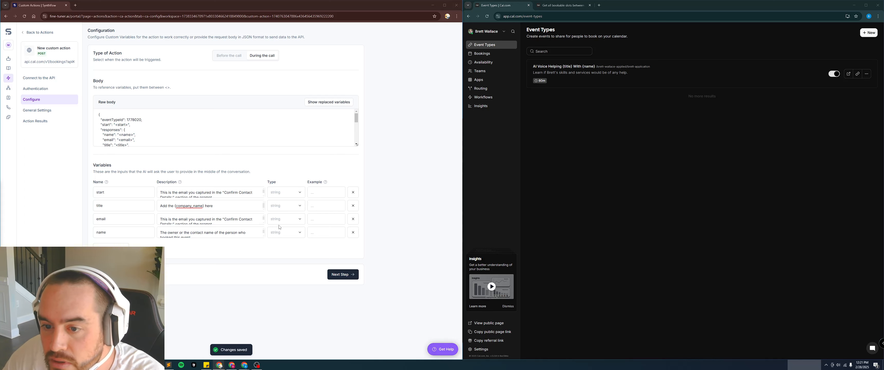
- Paste example values for the email variable (a sample address) and the start variable (a 2025-02-28 timestamp)
left_click(314, 222)
key("ctrl+v")
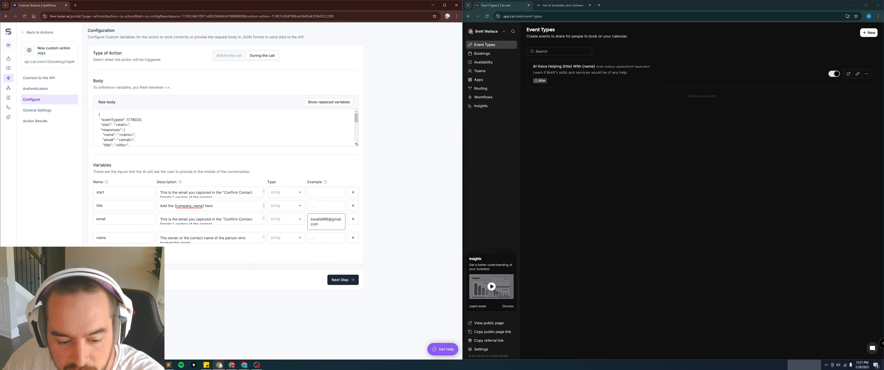
key("alt+Tab")
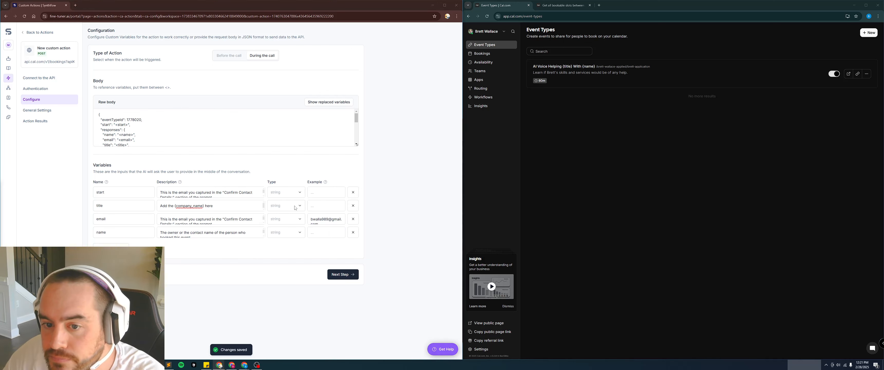
left_click(320, 194)
type("2025-02-28T20:30:00")
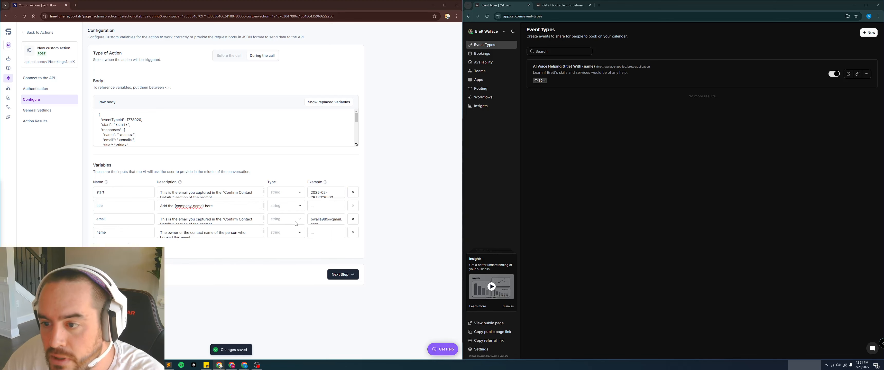
- Set the title example to Dallas Roofing Inc and enter a sample contact name as the name example
left_click(308, 208)
type("Dallas Roofing Inc")
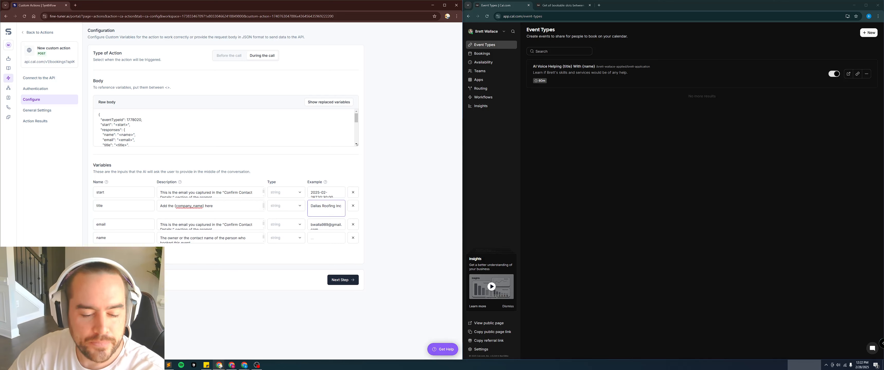
left_click(319, 235)
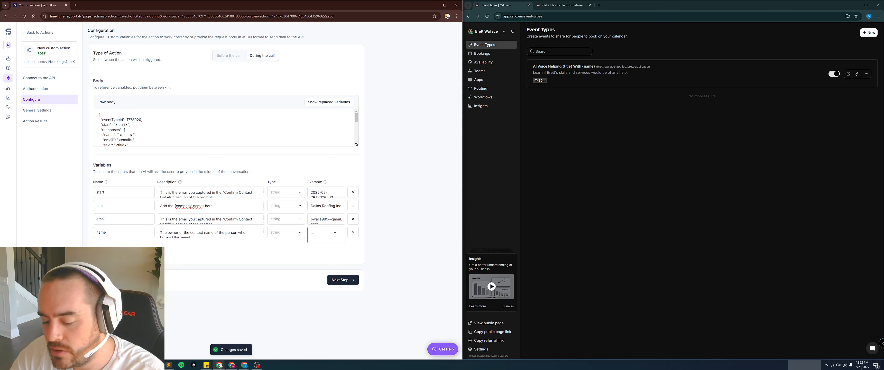
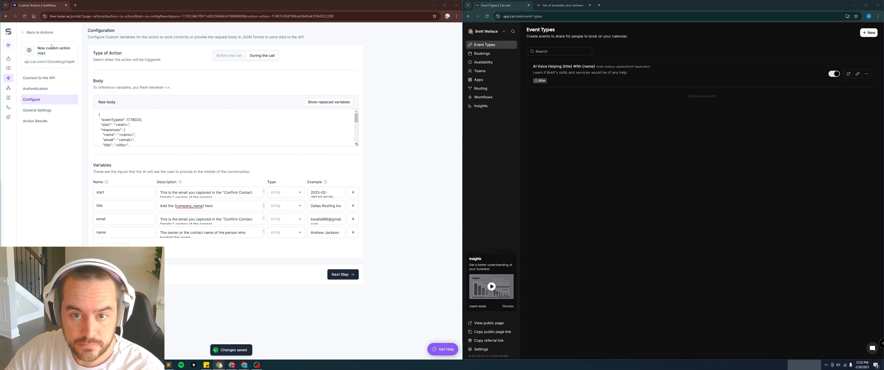
- Open General Settings and rename the action Create New Booking
left_click(39, 110)
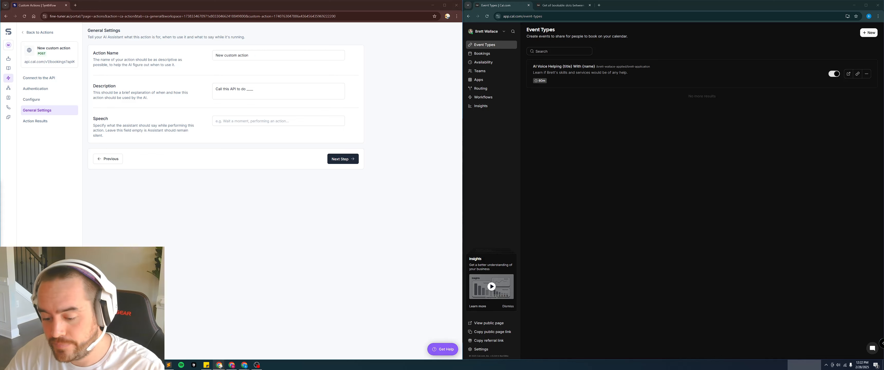
left_click(263, 53)
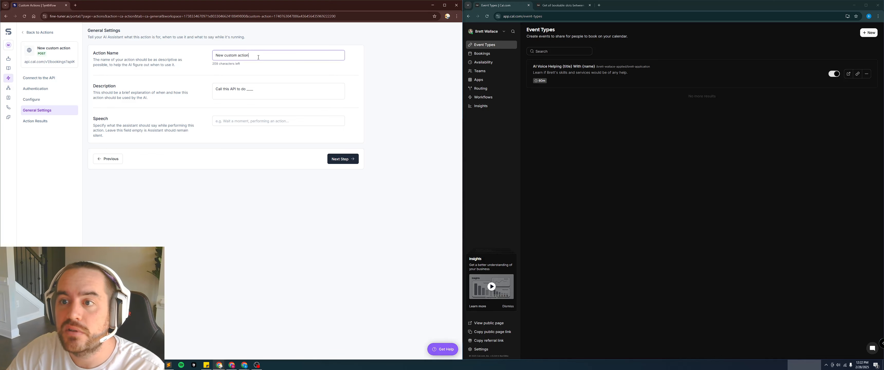
key("ctrl+a")
type("Create New Booking")
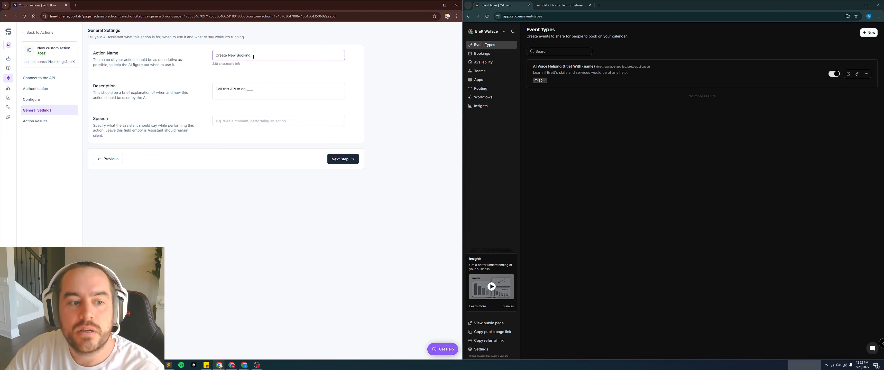
- Replace the action description with: Call this API to Create New Bookings
key("alt+Tab")
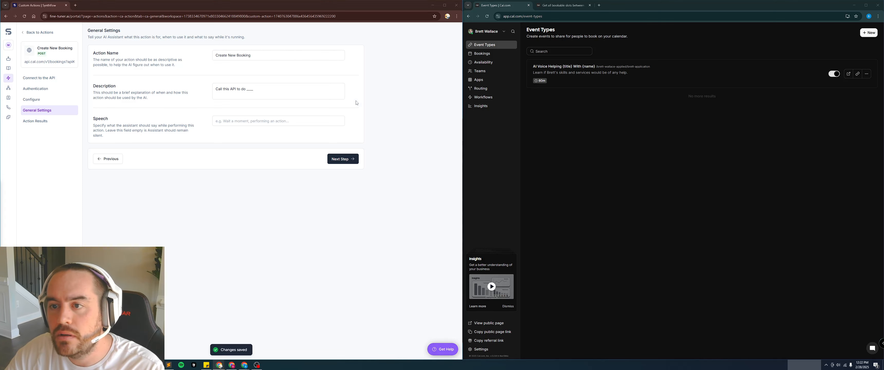
left_click(278, 91)
key("ctrl+a")
type("Call this API to Create New Bookings")
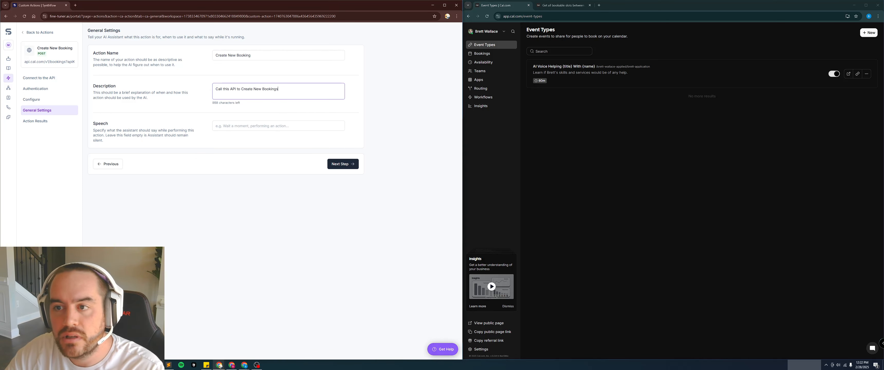
- Set the speech to 'Putting this time on the calendar, one second.' and continue to Action Results
key("alt+Tab")
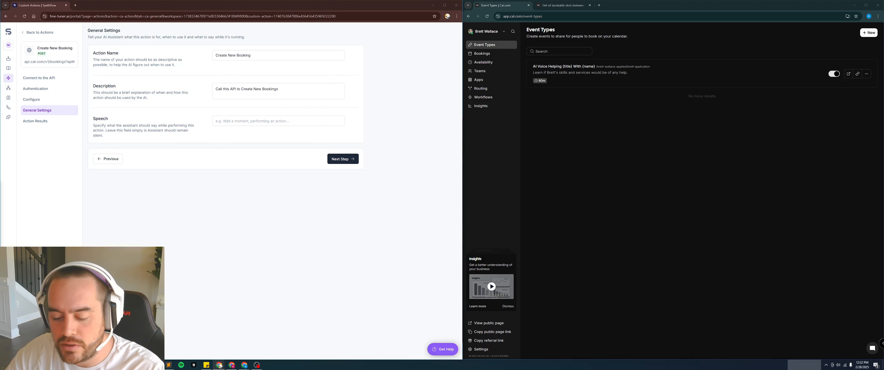
left_click(244, 122)
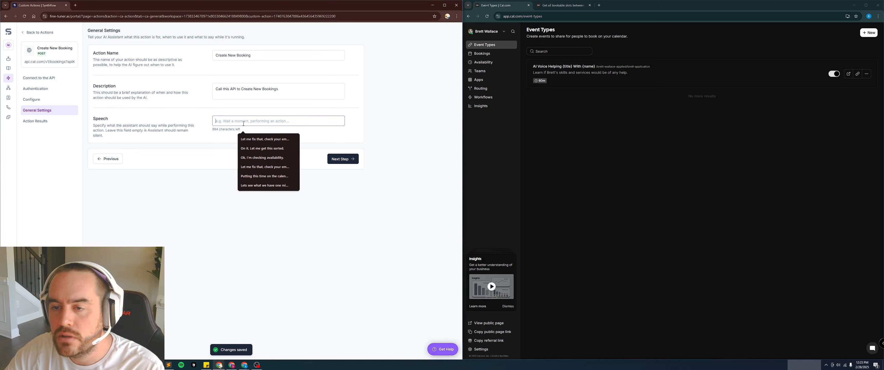
type("Putting this time on the calendar, one second.")
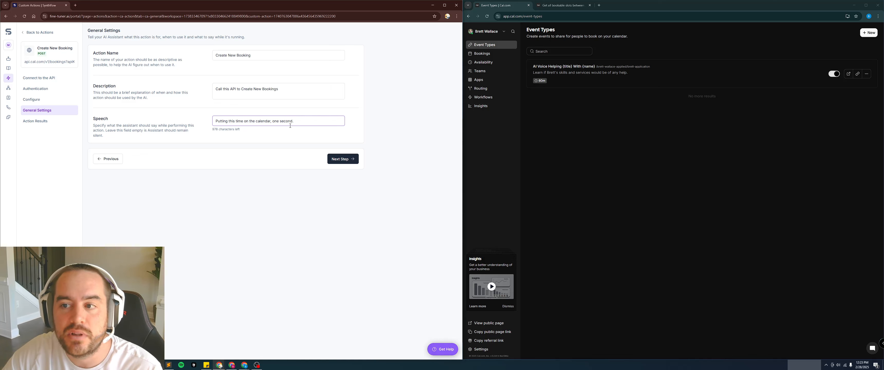
left_click(338, 160)
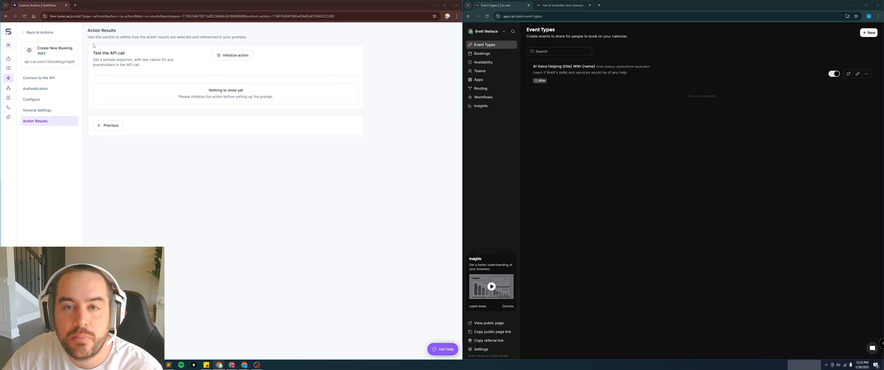
- Enlarge the window and expand the test response's results data to examine the created booking's fields
left_click(65, 6)
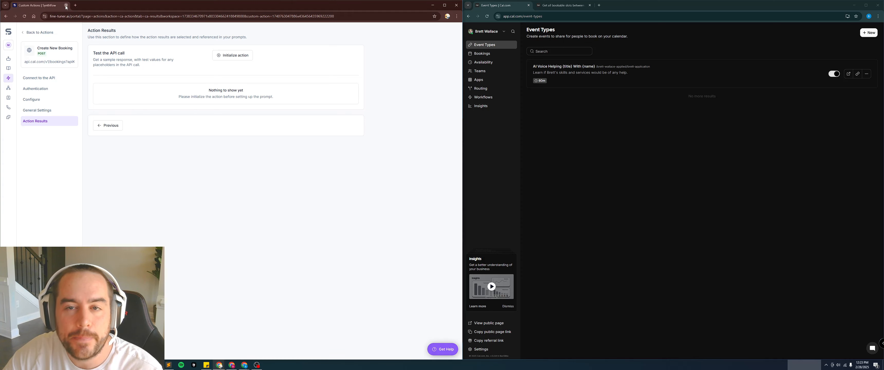
left_click(66, 6)
left_click_drag(0, 104, 201, 9)
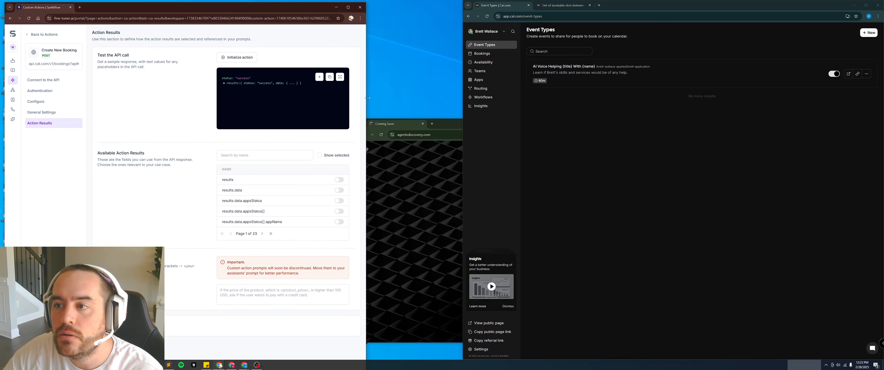
left_click_drag(368, 98, 556, 90)
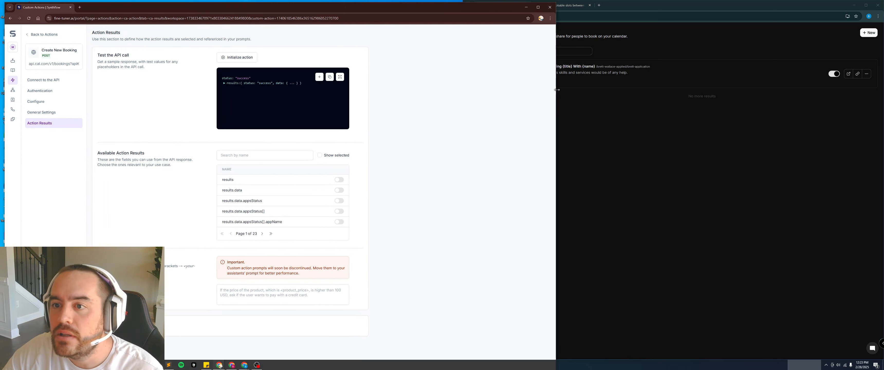
left_click(224, 83)
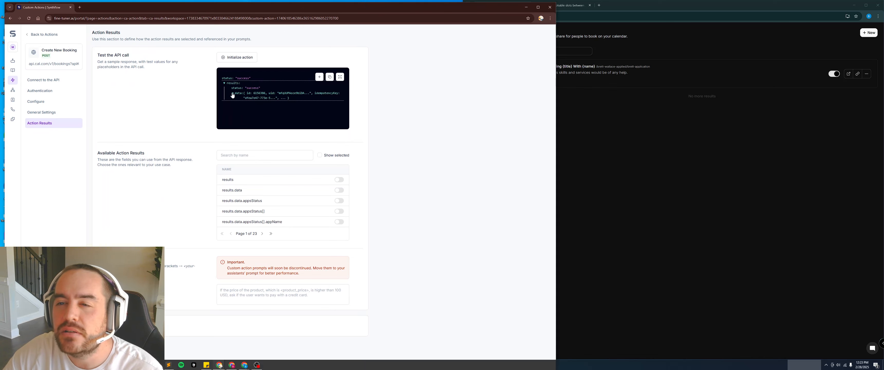
left_click(234, 93)
scroll(335, 100, "down", 2)
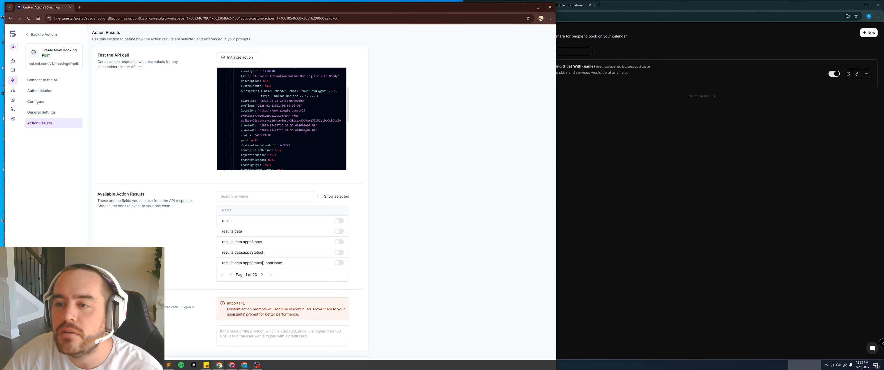
scroll(294, 116, "down", 3)
scroll(295, 115, "up", 5)
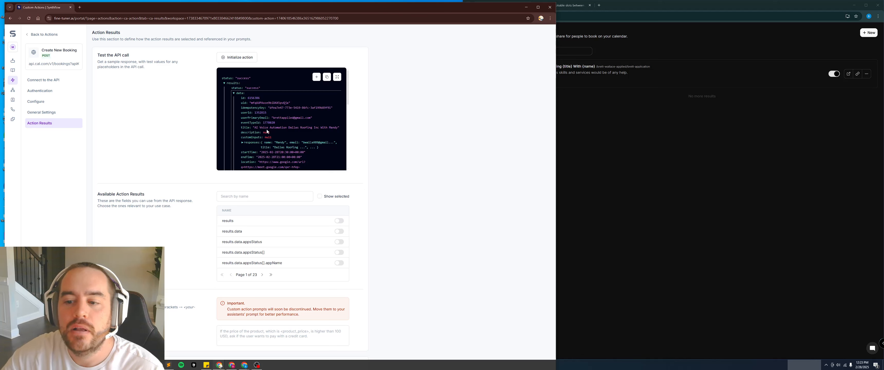
left_click(236, 339)
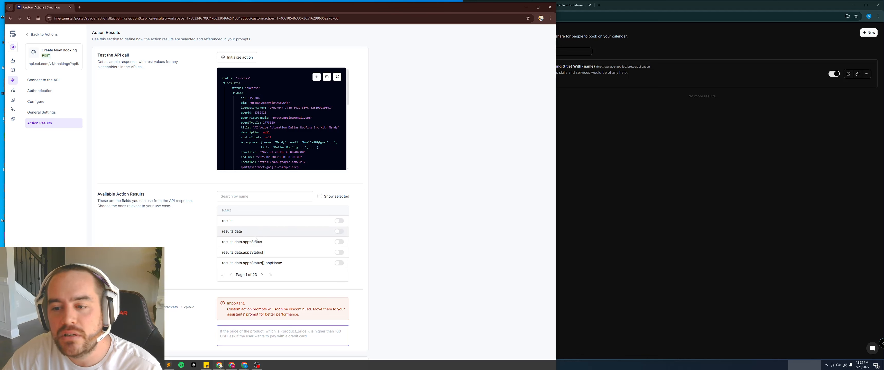